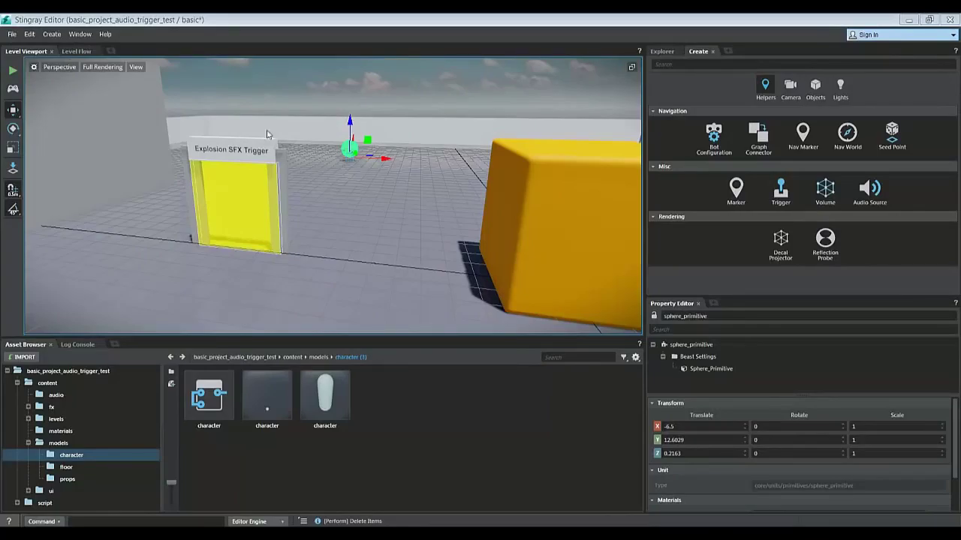
Draw a trigger volume about 0.75 wide, 0.5 deep and 0.75 high on the floor between the yellow doorway and the orange block
click(243, 201)
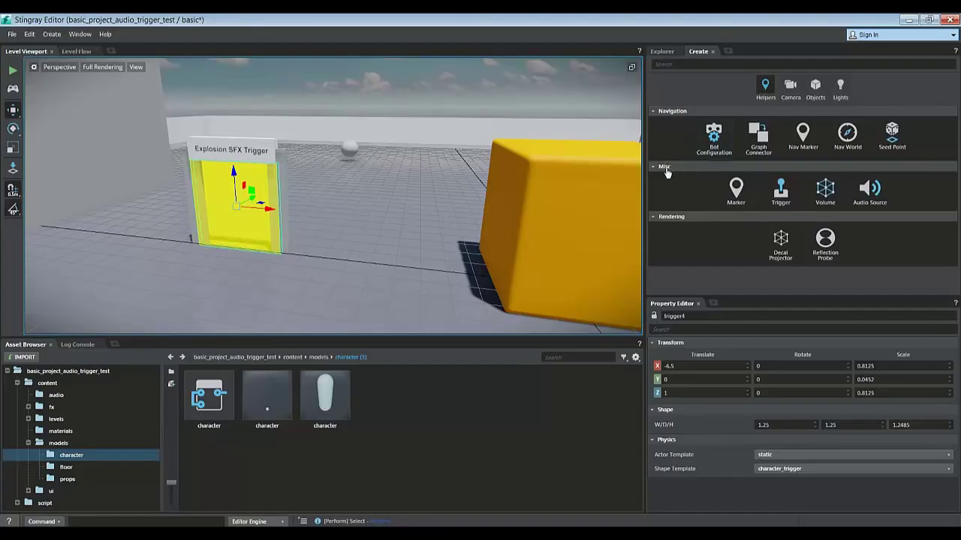
click(781, 191)
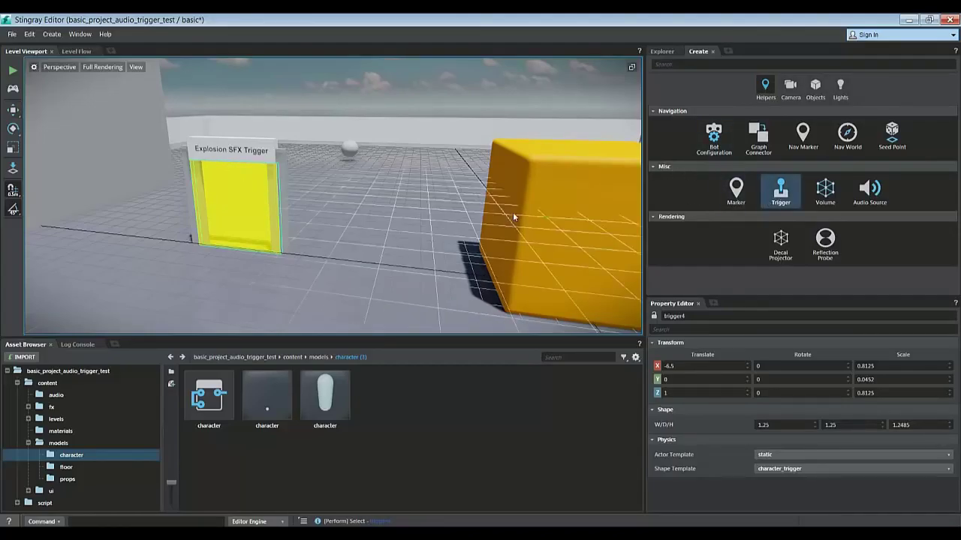
right_drag(515, 217, 496, 253)
key(w)
key(s)
key(d)
key(a)
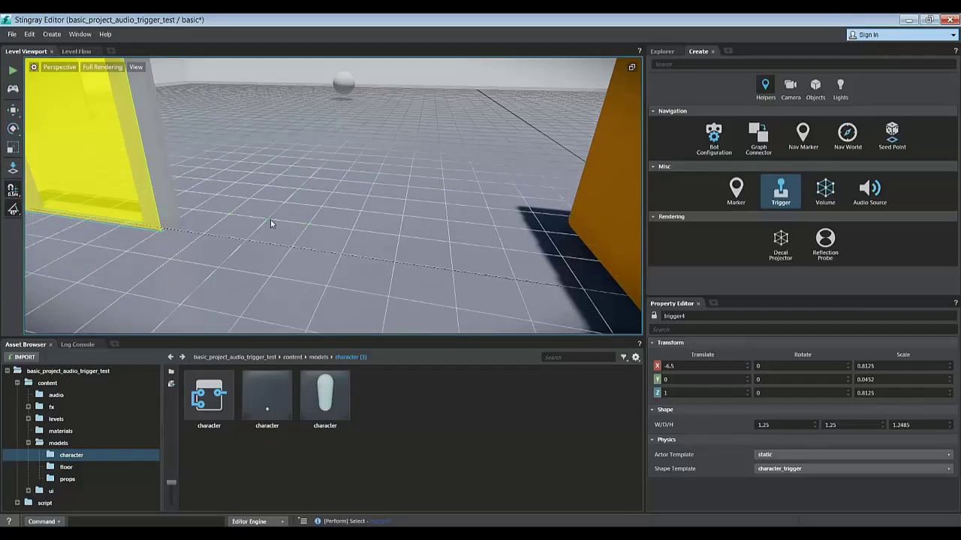
click(409, 197)
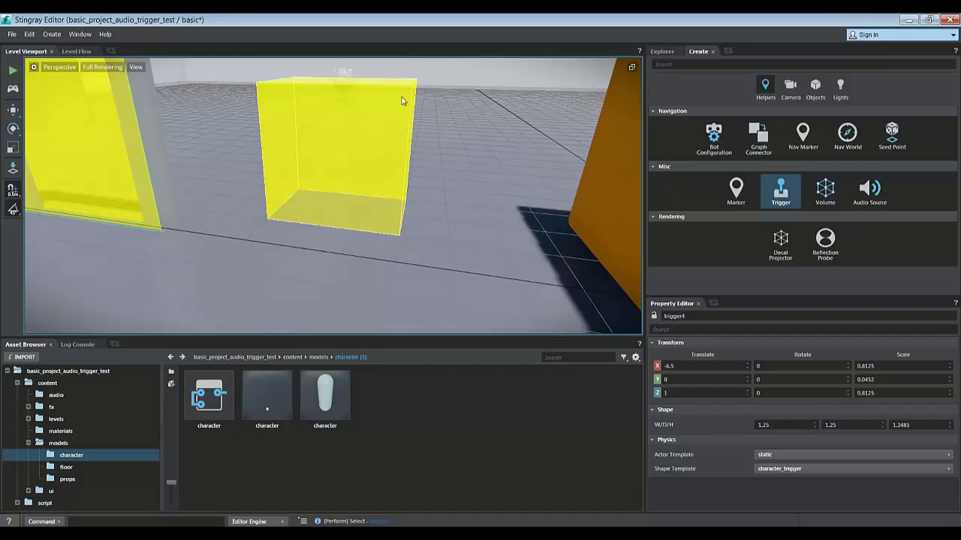
click(380, 97)
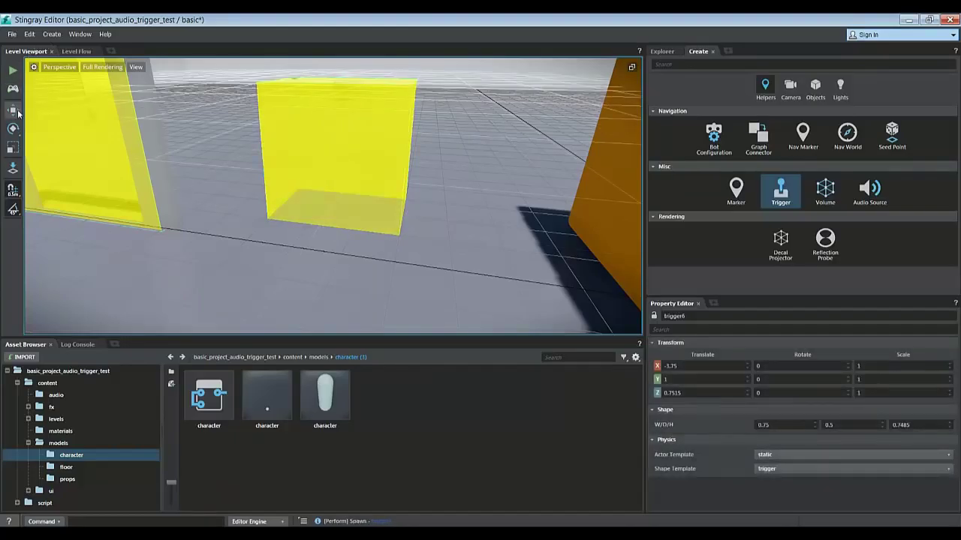
Set the new trigger volume's shape template to character_trigger, and delete that volume
click(16, 113)
right_drag(478, 179, 444, 174)
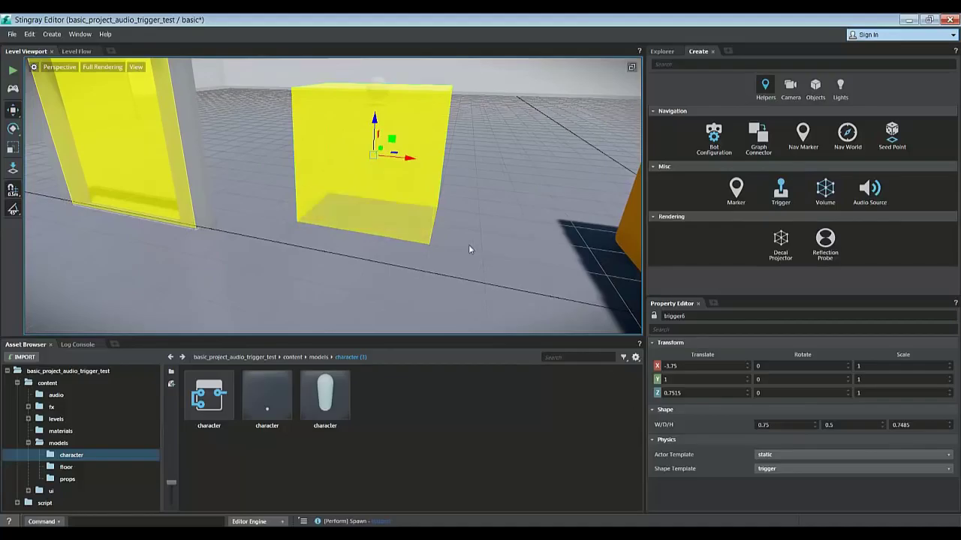
right_drag(469, 244, 468, 230)
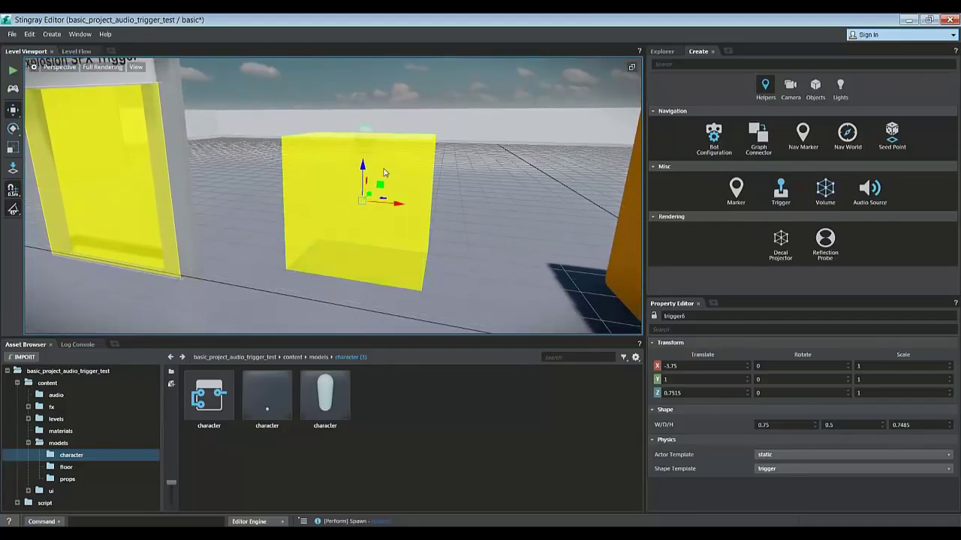
click(776, 470)
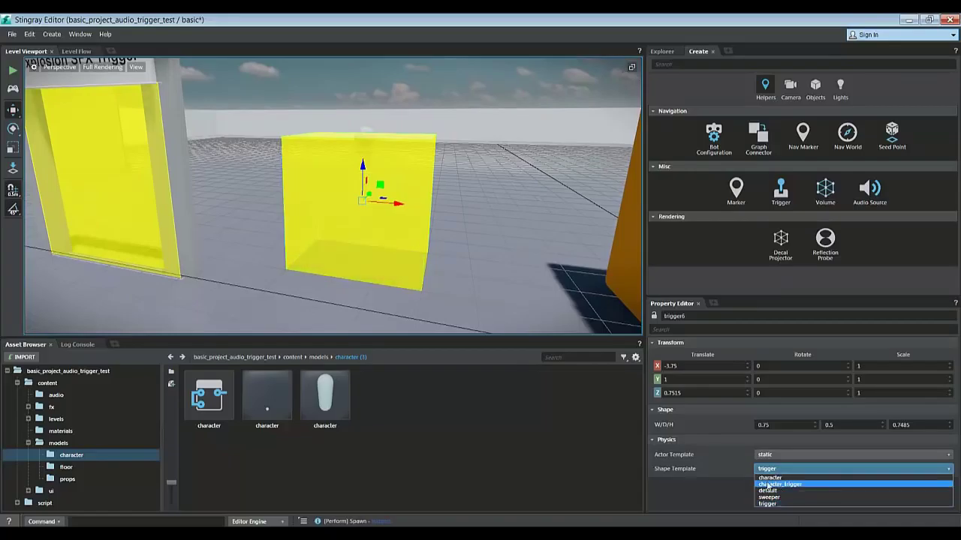
click(794, 486)
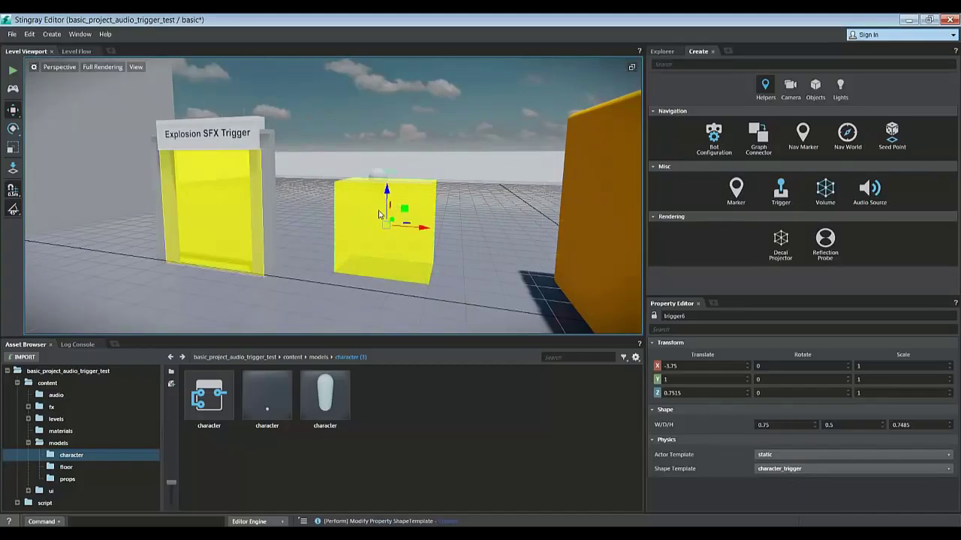
key(Delete)
Add a Level Flow trigger node for the existing trigger inside the Explosion SFX Trigger doorway
mouse_move(360, 228)
right_down()
mouse_move(356, 219)
mouse_move(379, 207)
mouse_move(359, 232)
right_up()
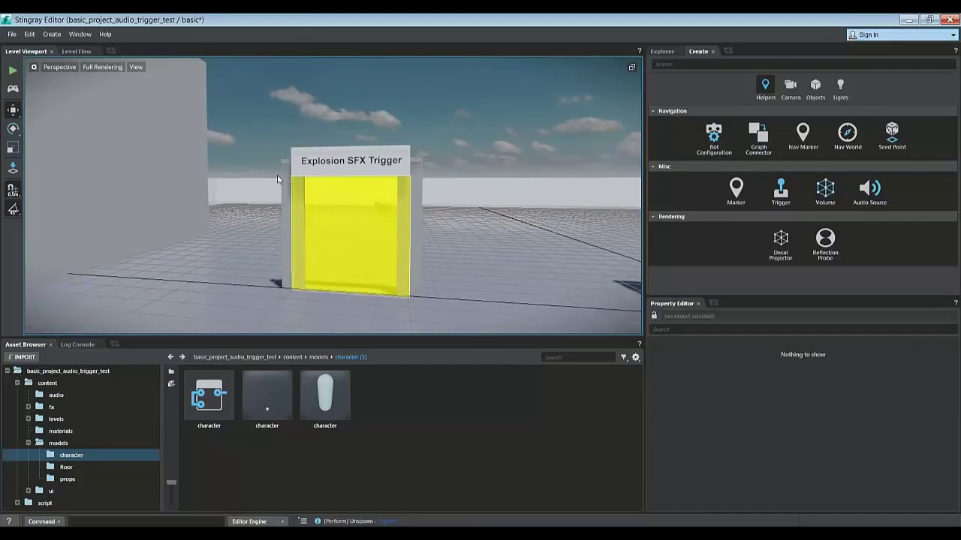
click(354, 229)
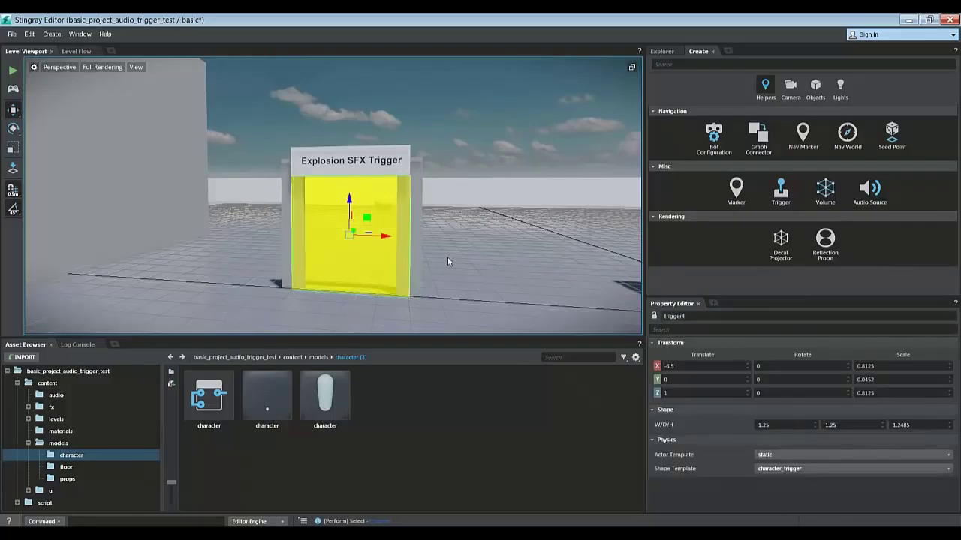
click(76, 51)
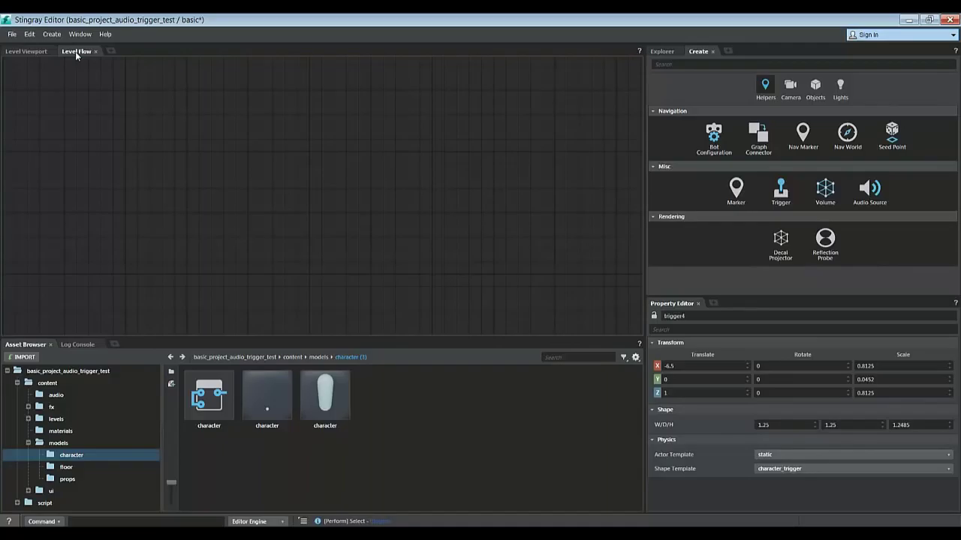
click(26, 51)
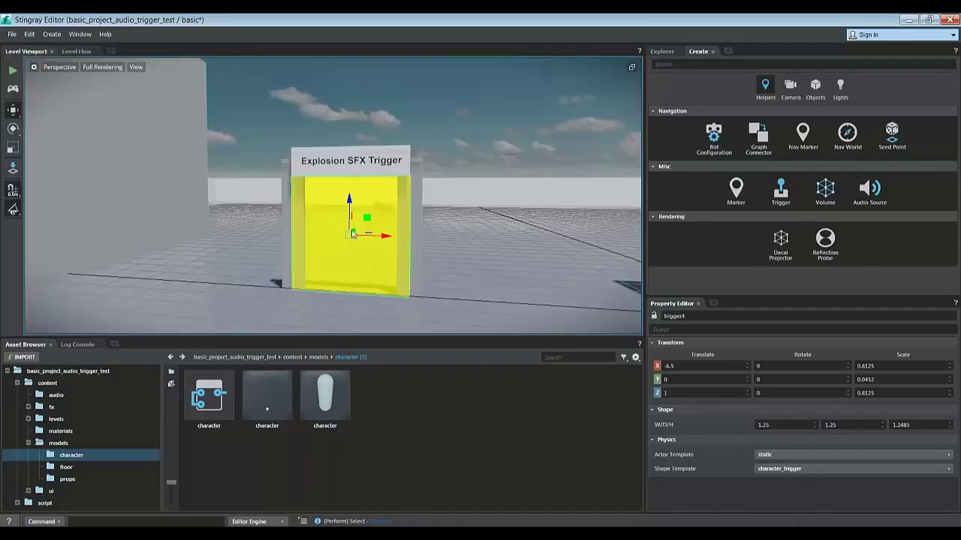
click(76, 51)
right_click(240, 184)
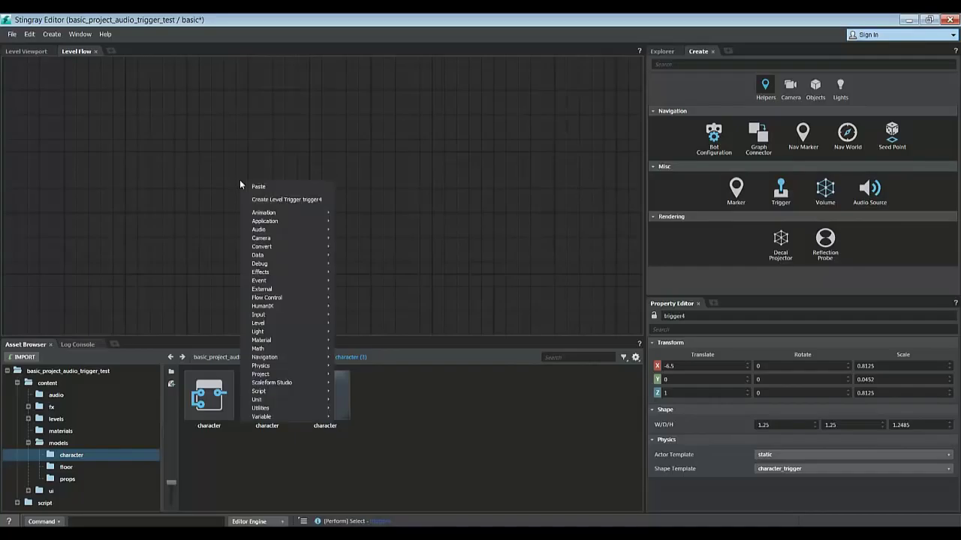
click(272, 200)
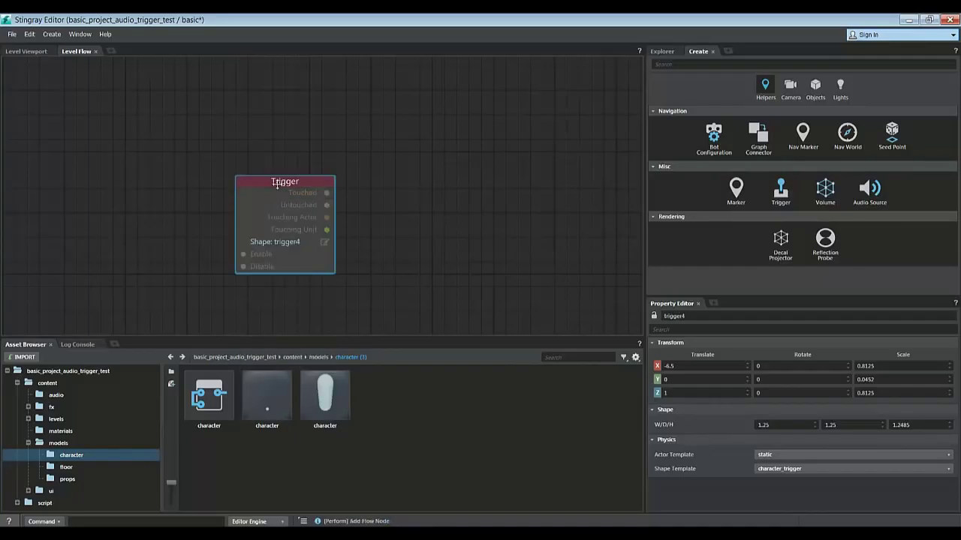
Add a Wwise Trigger Event node driven by the trigger's Touched output, with its Name set to sfx_explosion
drag(275, 181, 408, 133)
mouse_move(435, 151)
mouse_move(489, 154)
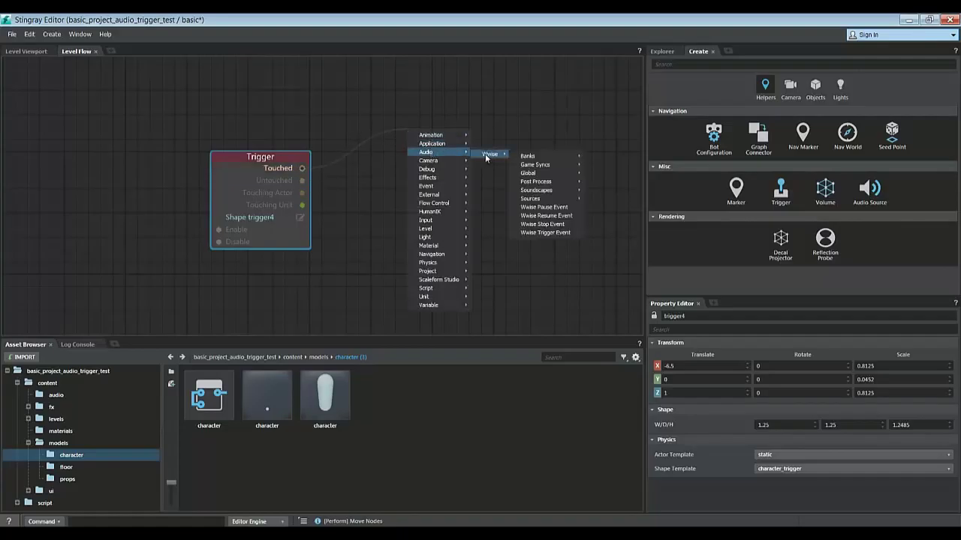
click(558, 232)
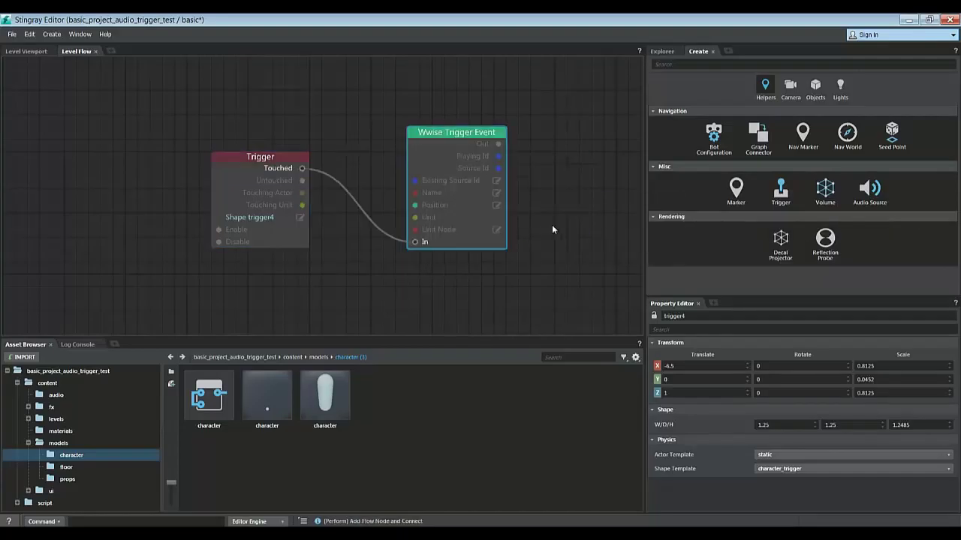
click(497, 193)
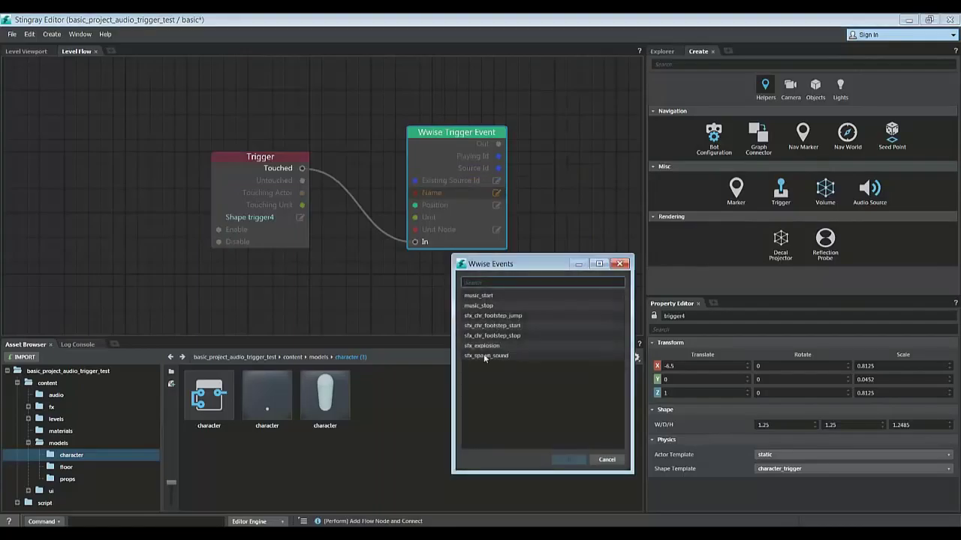
double_click(482, 346)
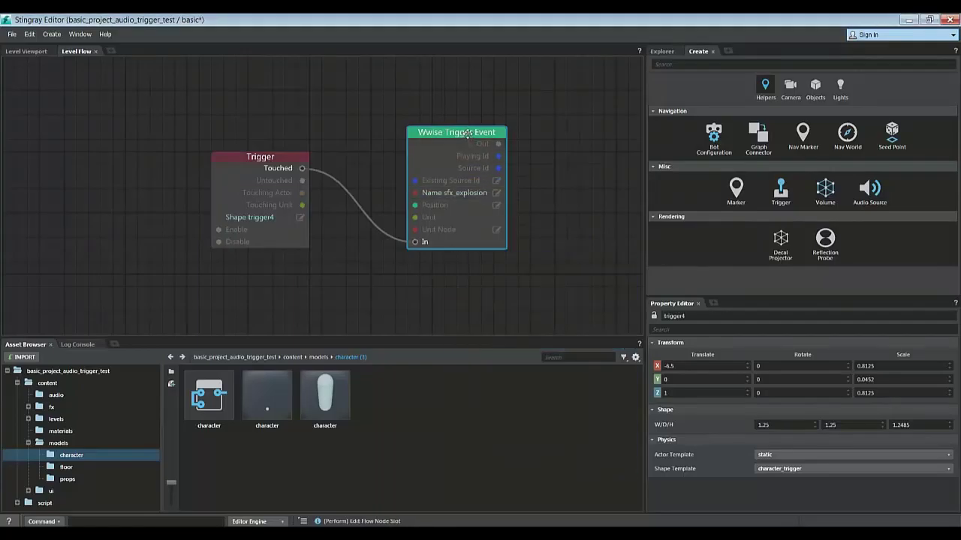
drag(466, 123, 467, 110)
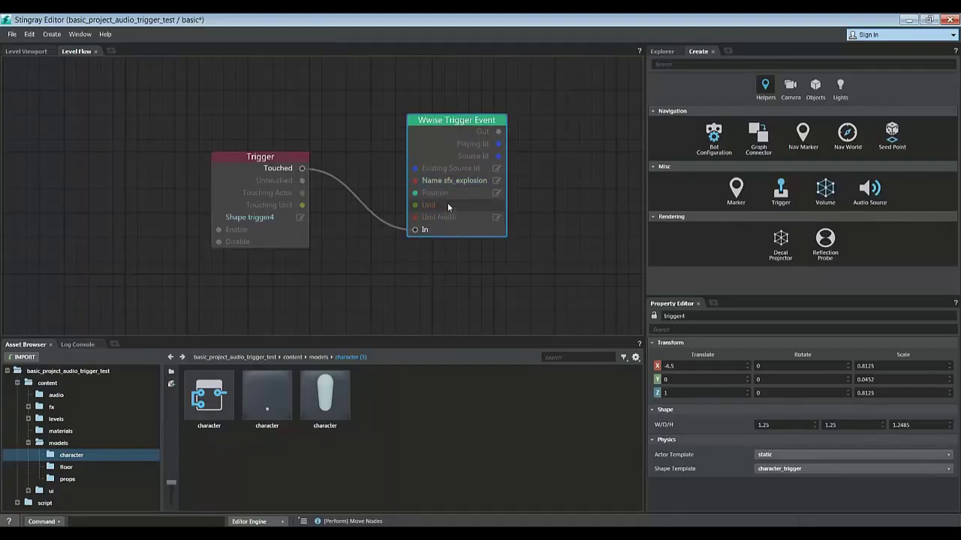
drag(448, 121, 472, 121)
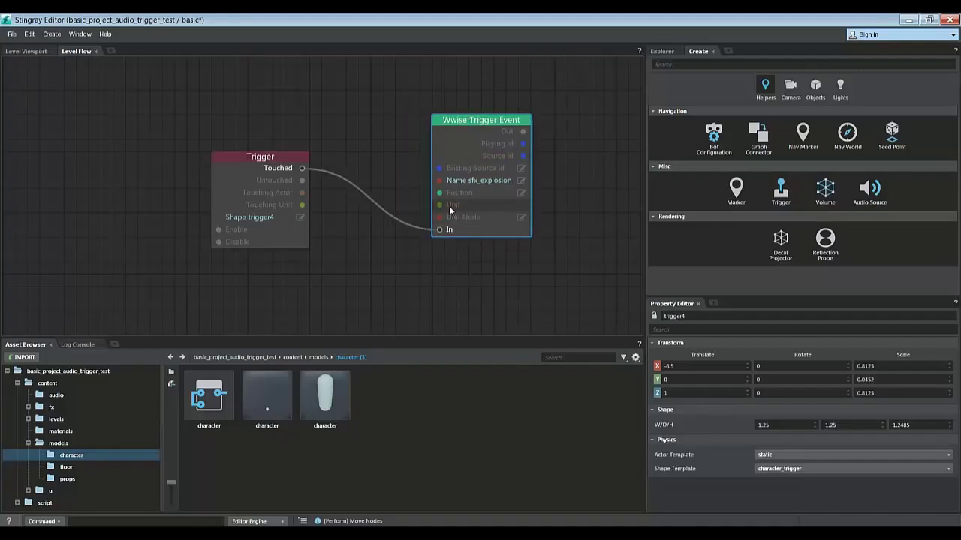
Add a Level Unit node for the sphere and connect its Unit output to the Wwise Trigger Event's Unit input
click(23, 51)
right_drag(422, 216, 406, 235)
key(w)
key(s)
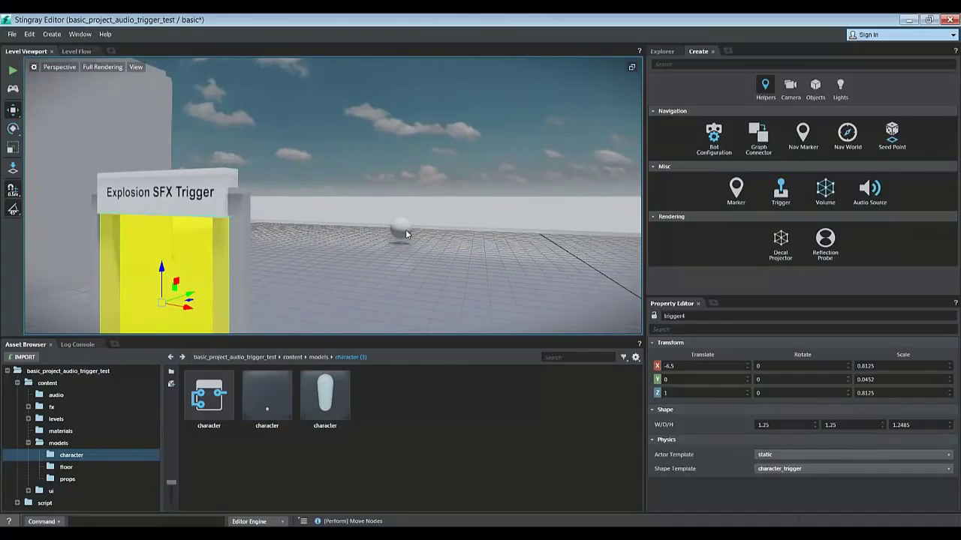
click(403, 229)
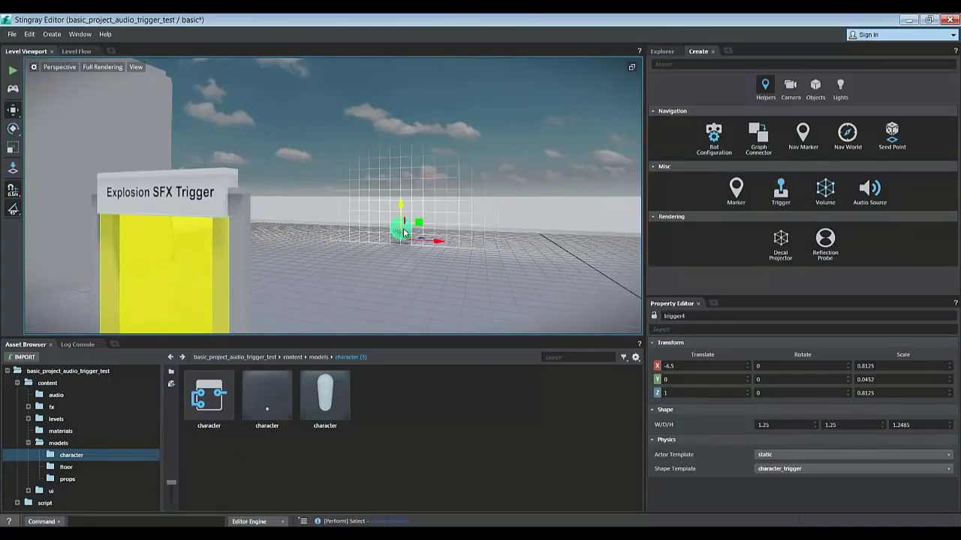
click(78, 51)
right_click(209, 292)
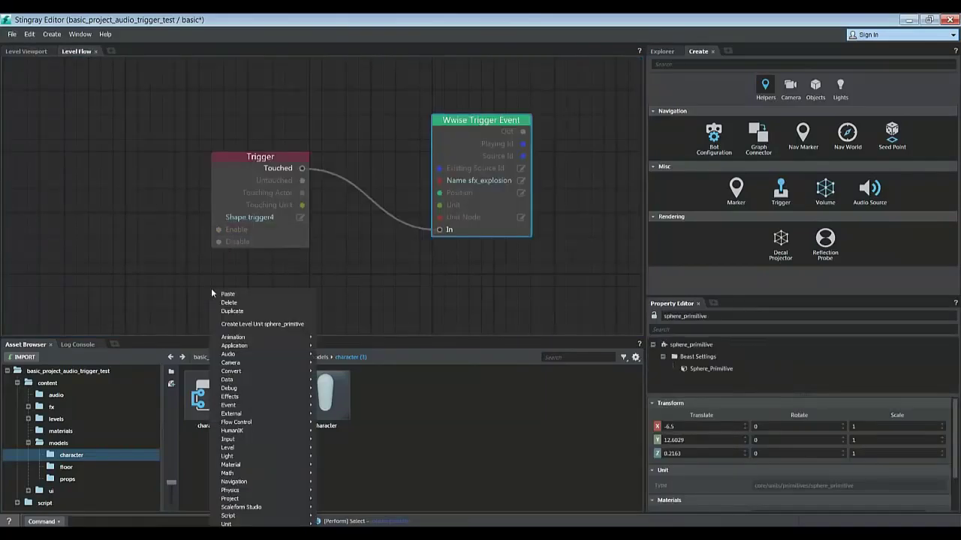
click(234, 329)
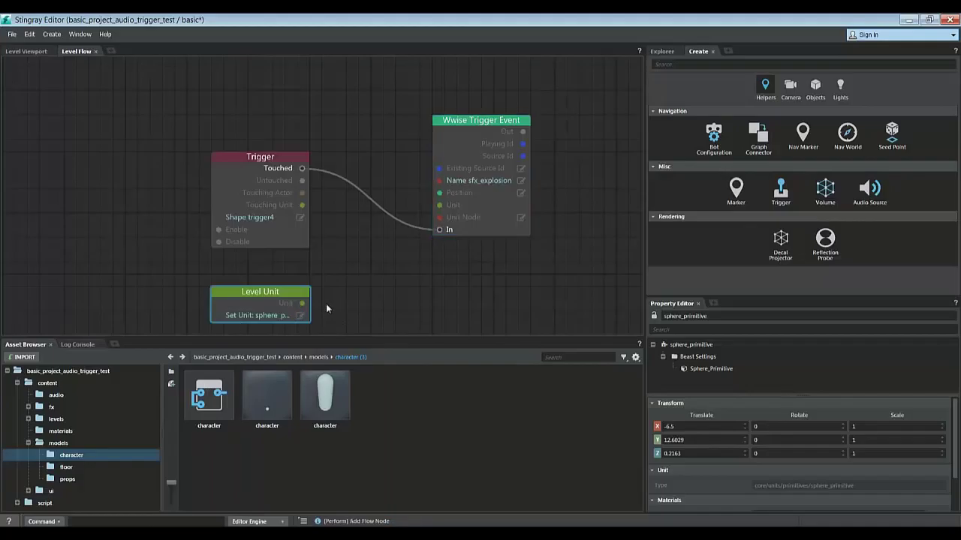
drag(302, 303, 449, 205)
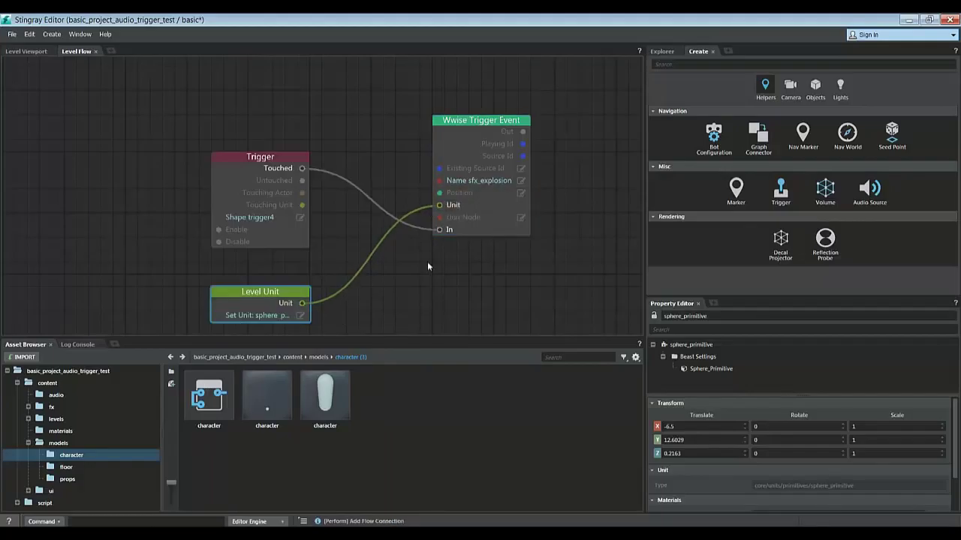
Add a Particle Effect node created by the trigger's Touched output and place it below the Wwise Trigger Event node
middle_drag(465, 288, 444, 220)
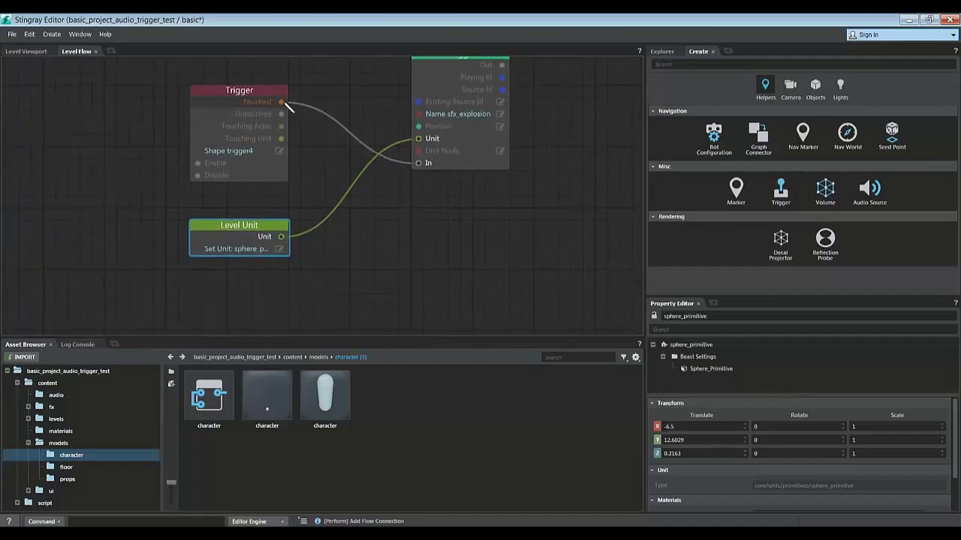
drag(284, 103, 402, 221)
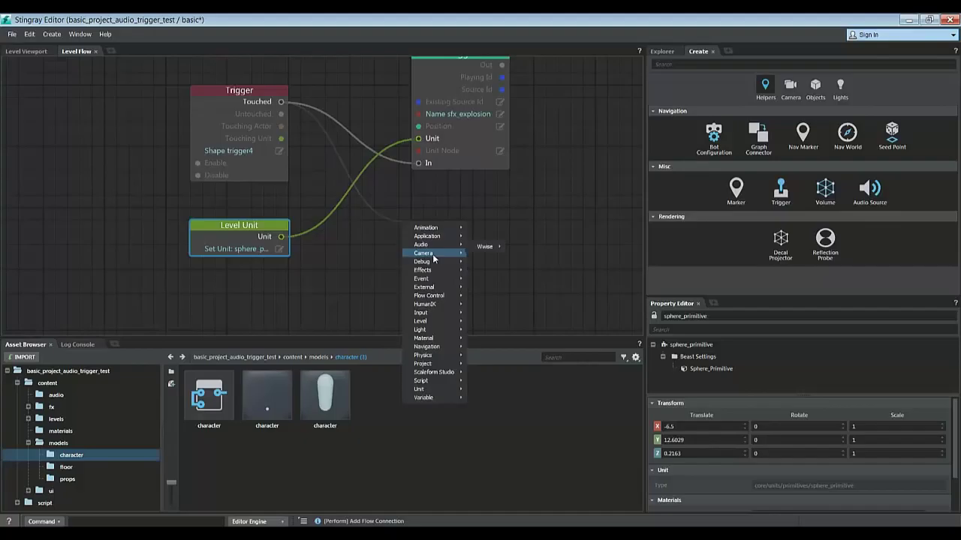
mouse_move(428, 270)
click(504, 281)
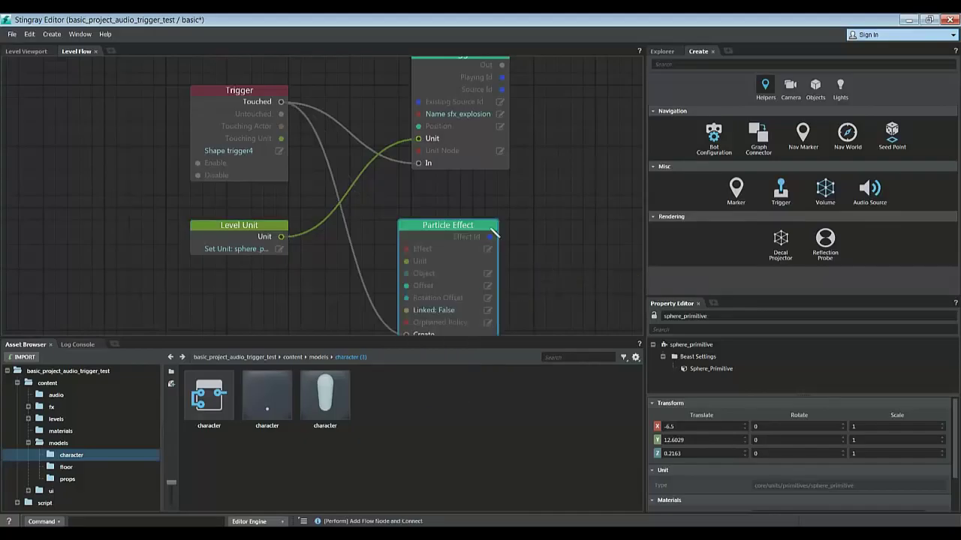
drag(462, 223, 476, 198)
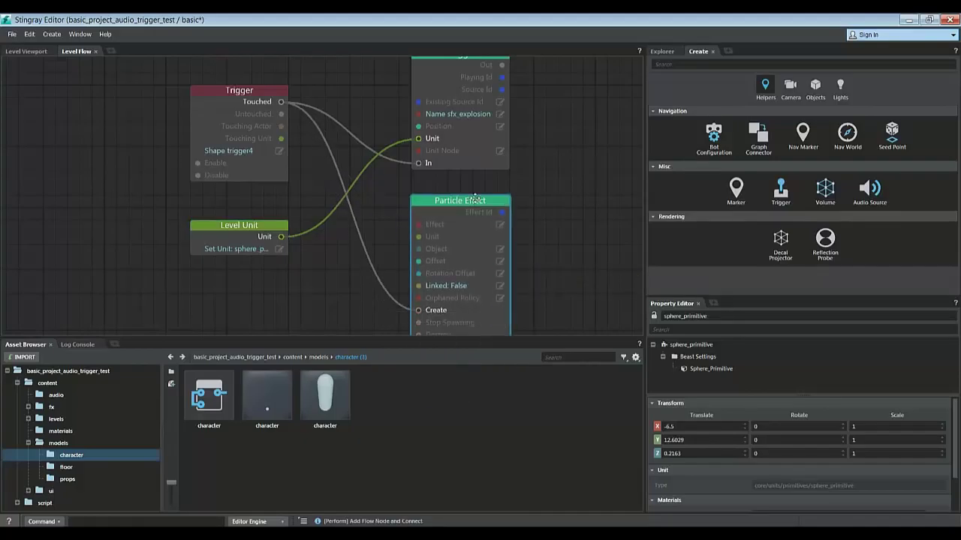
Set the Particle Effect node's Effect to content/fx/SPLOSION!!!
click(500, 225)
text(spl)
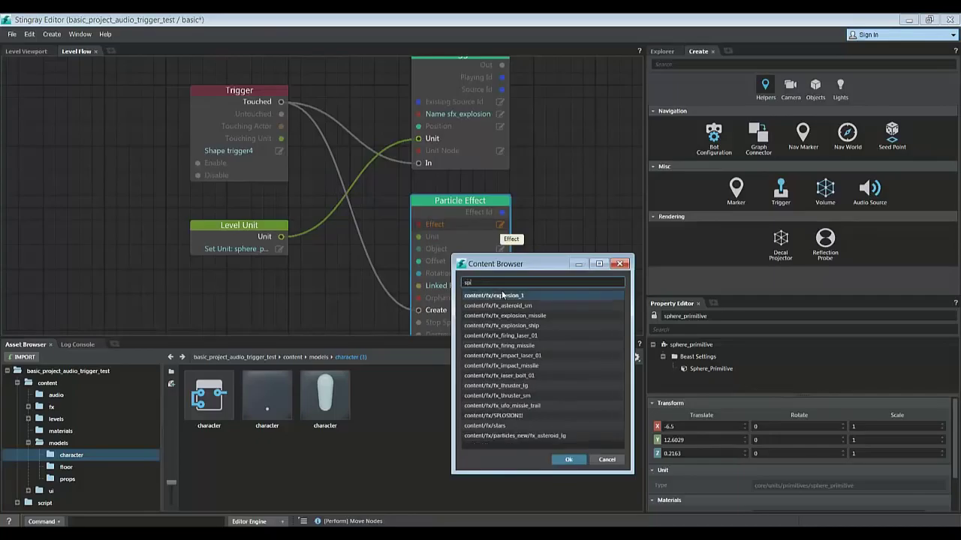
click(503, 295)
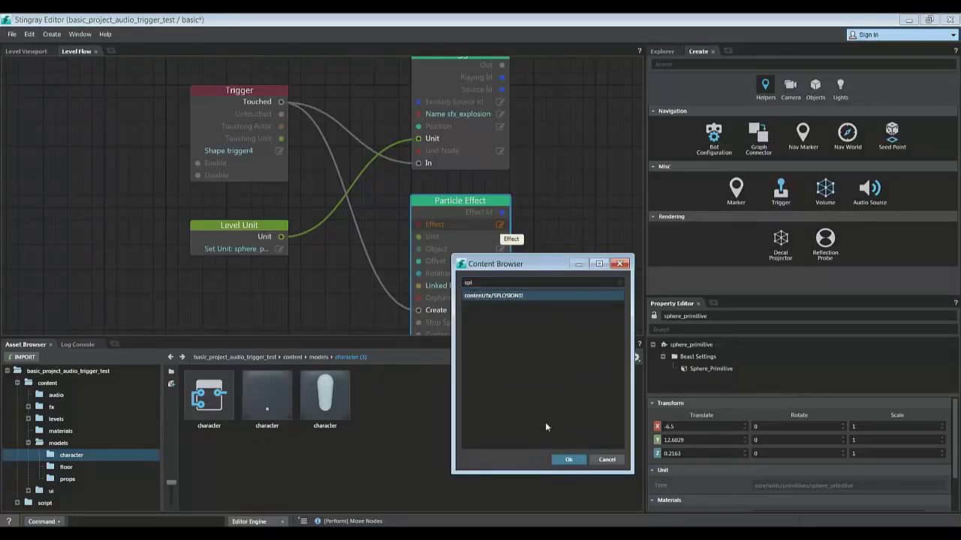
click(567, 461)
Connect the sphere's Level Unit output to the Particle Effect's Unit input and shift the Particle Effect node slightly upward
middle_drag(557, 232, 573, 203)
scroll(572, 204, up, 1)
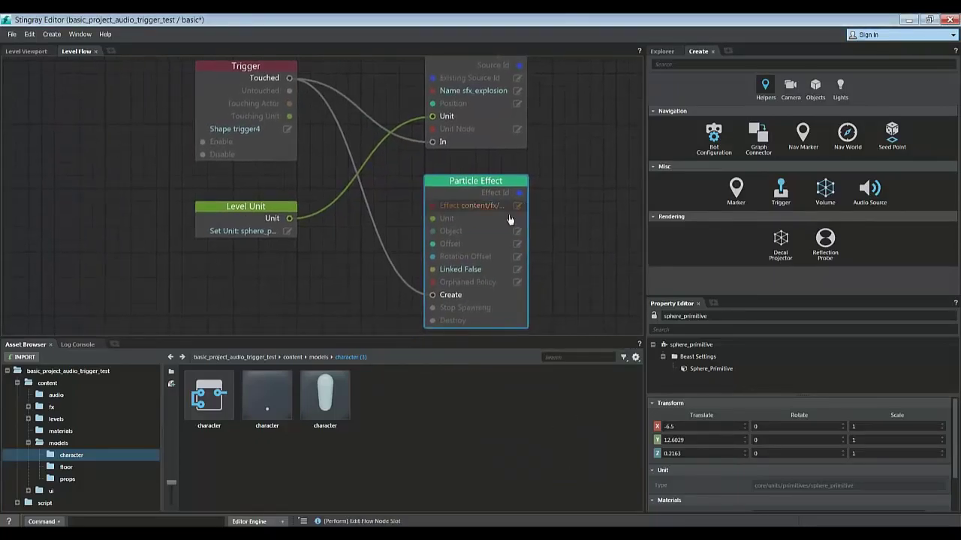
drag(432, 218, 290, 219)
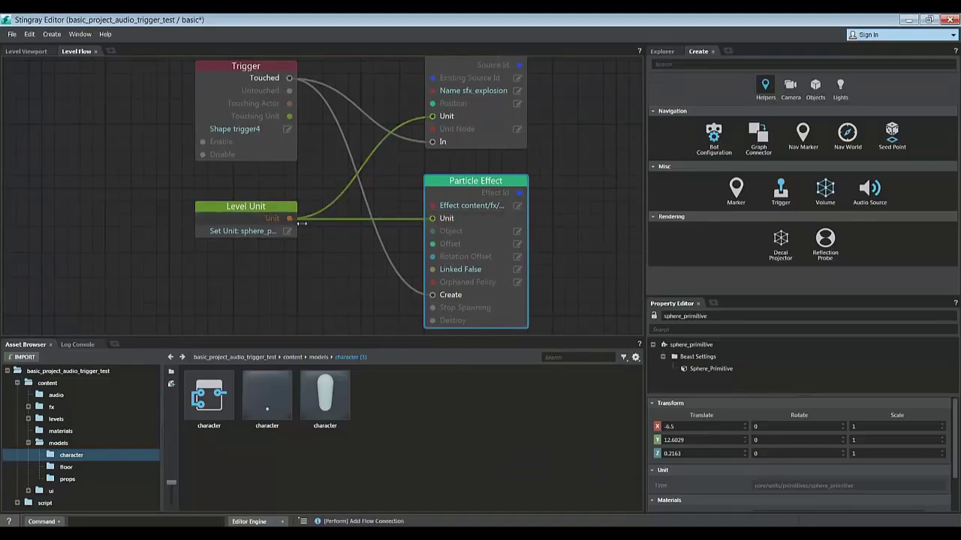
drag(471, 180, 471, 167)
middle_drag(561, 149, 554, 171)
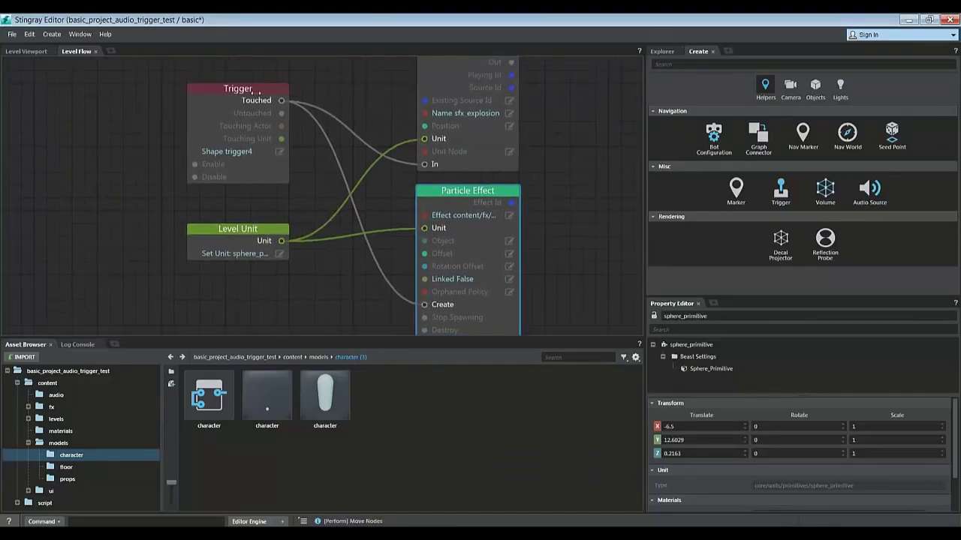
Review the connections of the Trigger, Wwise Trigger Event, Particle Effect and Level Unit nodes, and widen the Level Unit node to fit its unit name
click(240, 87)
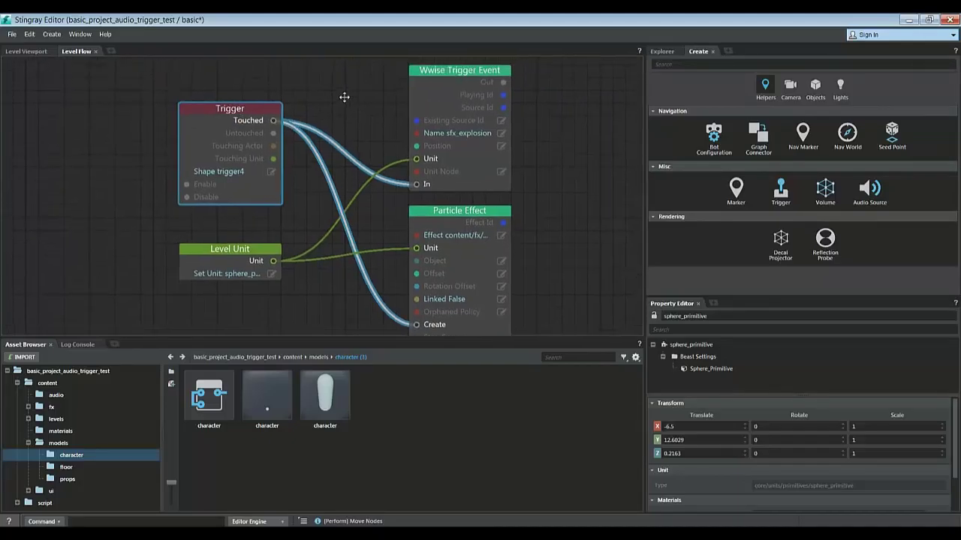
click(451, 69)
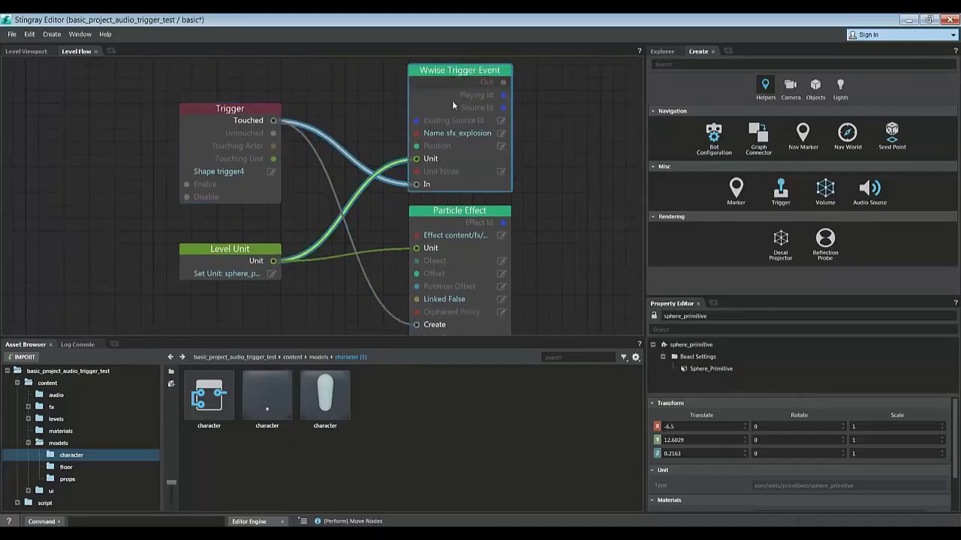
click(441, 211)
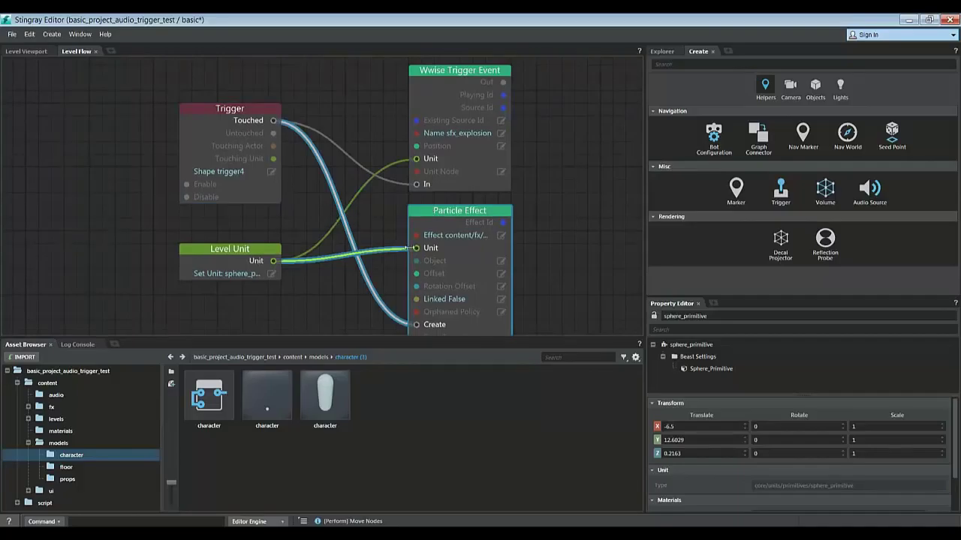
click(246, 249)
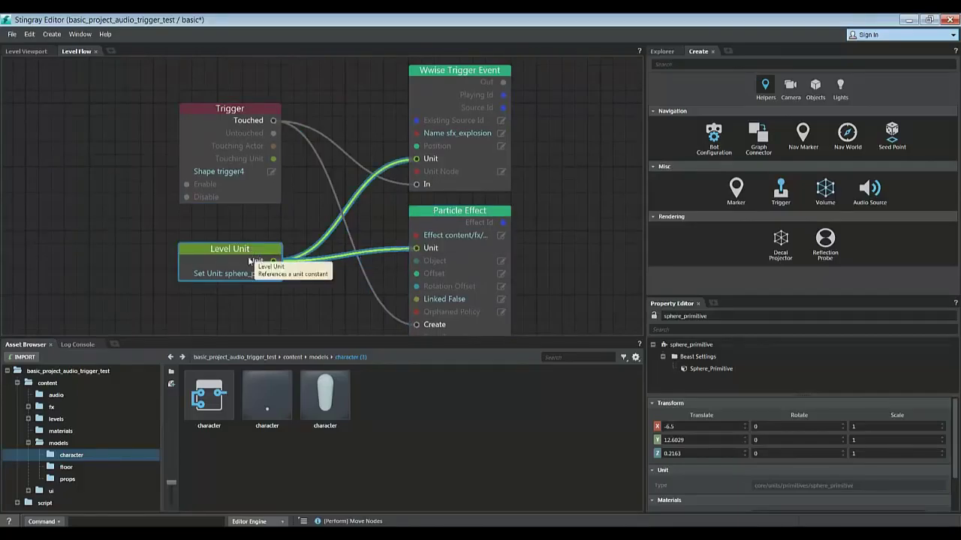
drag(280, 265, 305, 265)
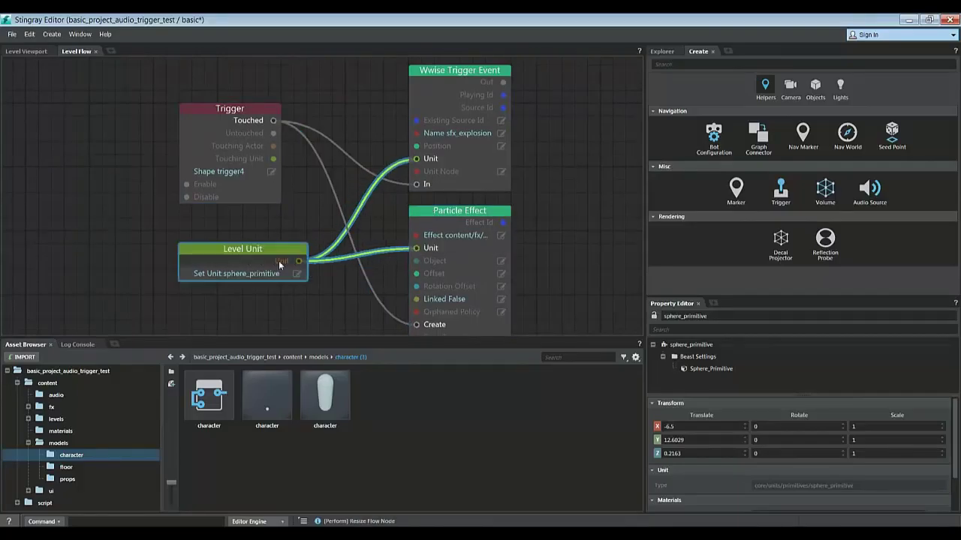
Run the level test and back away until the whole Explosion SFX Trigger doorway is in view
click(22, 51)
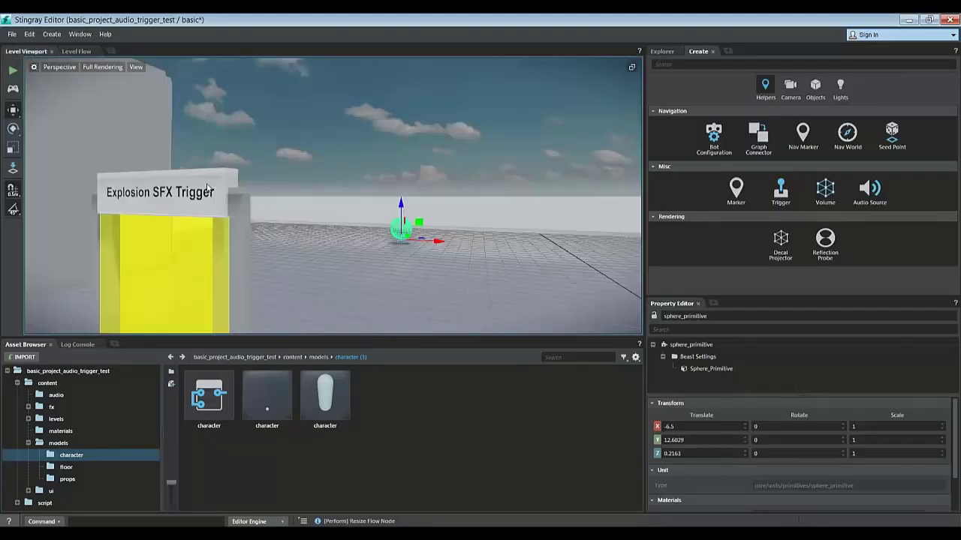
click(12, 74)
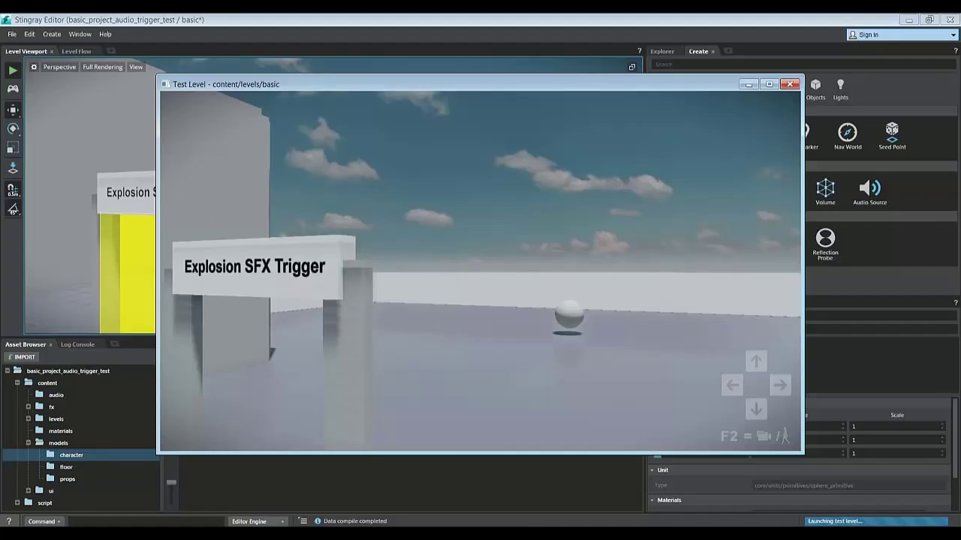
key(a)
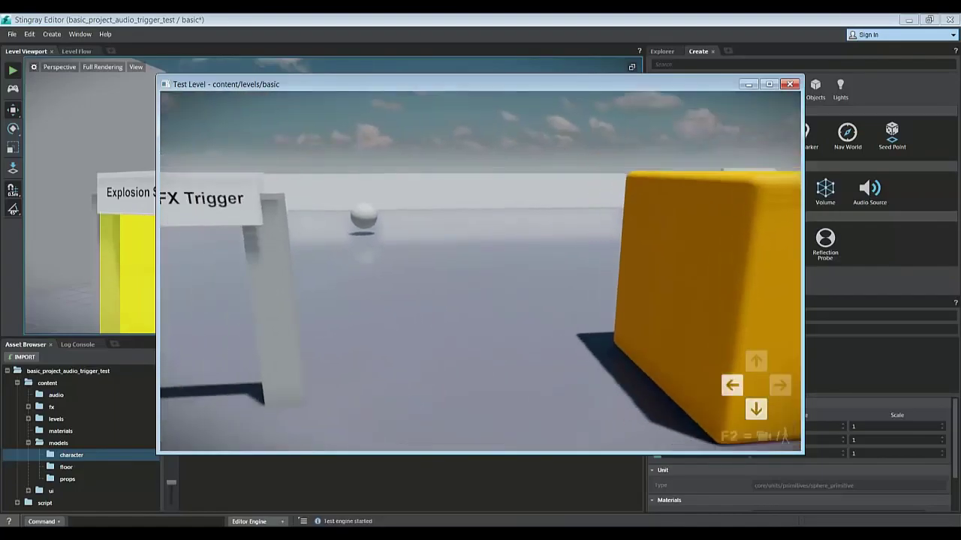
key(d)
key(Down)
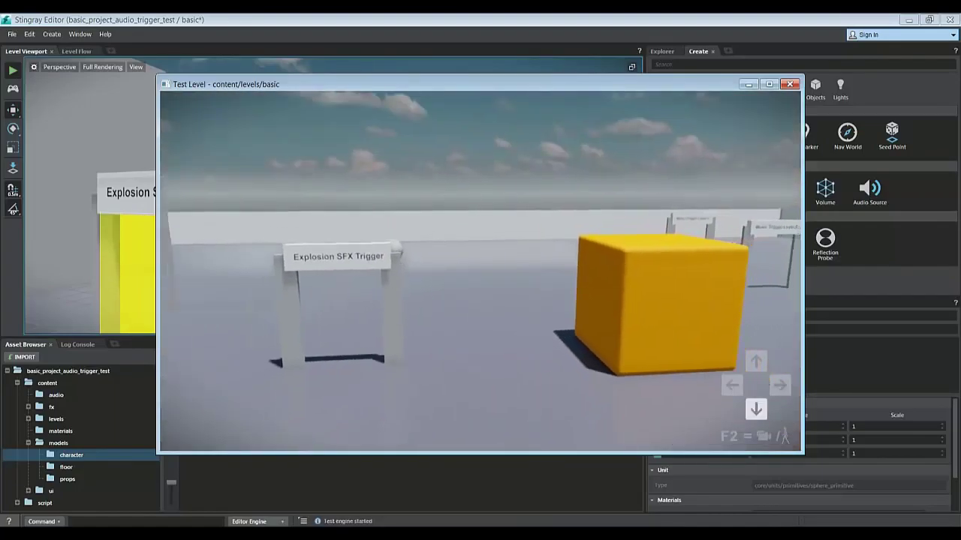
key(Up)
key(Left)
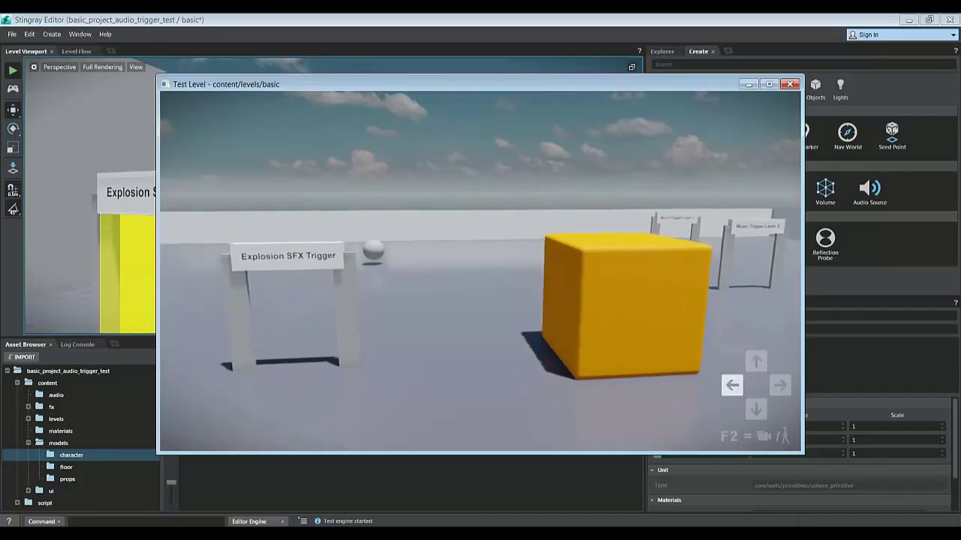
key(Right)
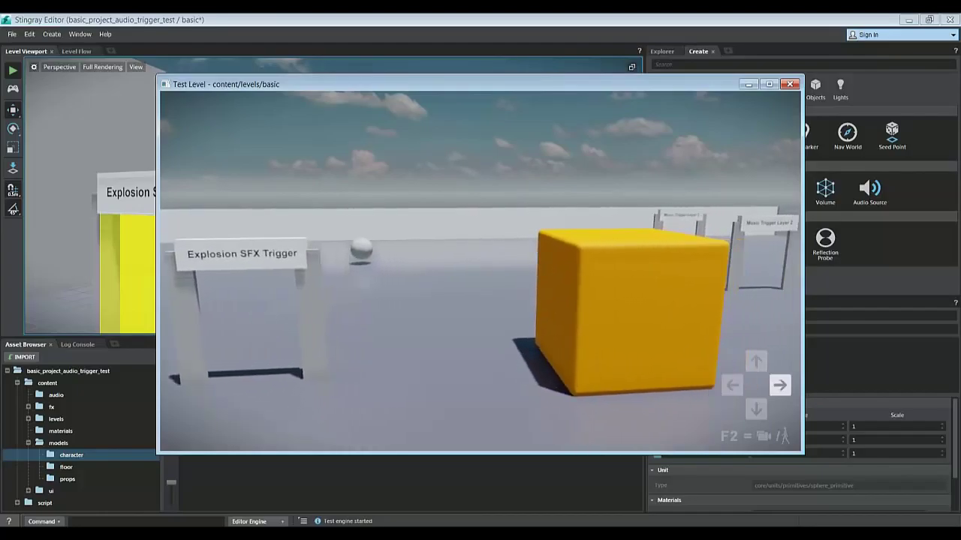
key(Left)
key(Right)
key(Left)
key(Up)
key(Right)
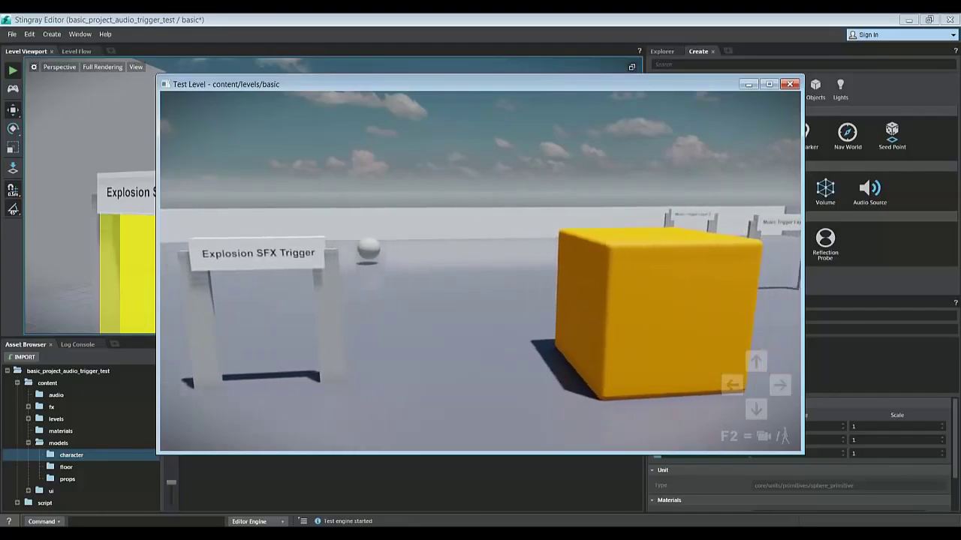
key(Left)
key(Up)
key(Right)
key(Up)
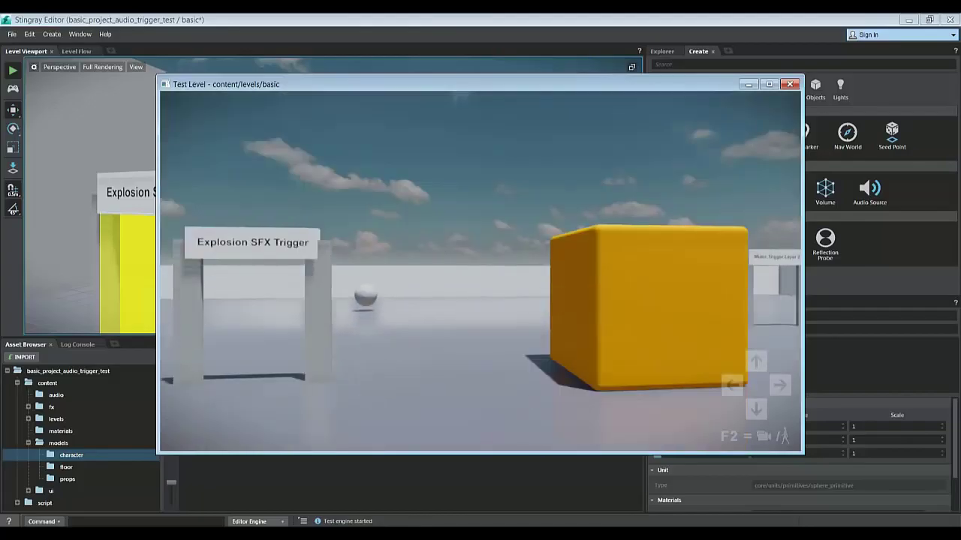
Line up with the Explosion SFX Trigger doorway and move through it toward the sphere to test the explosion sound and particle effect
key(Right)
key(Right)
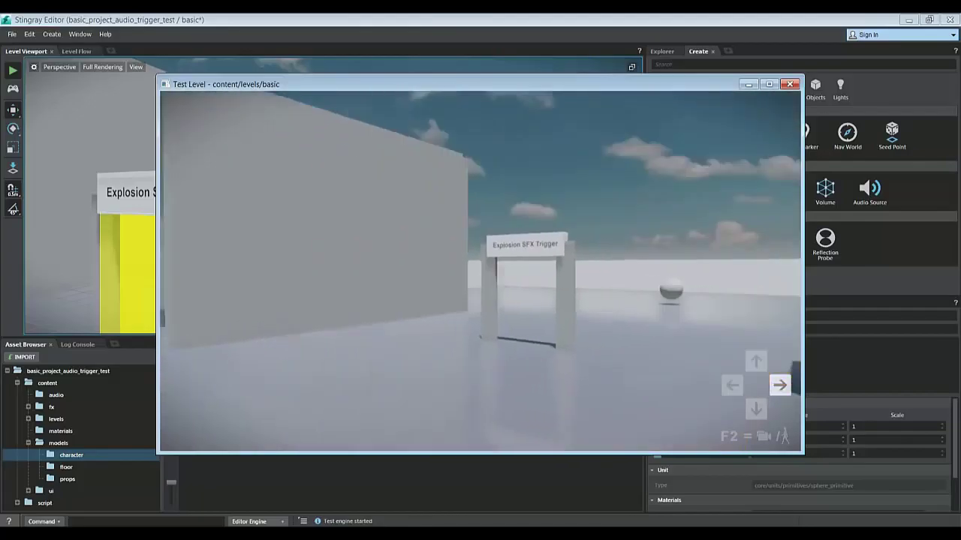
key(Left)
key(Up)
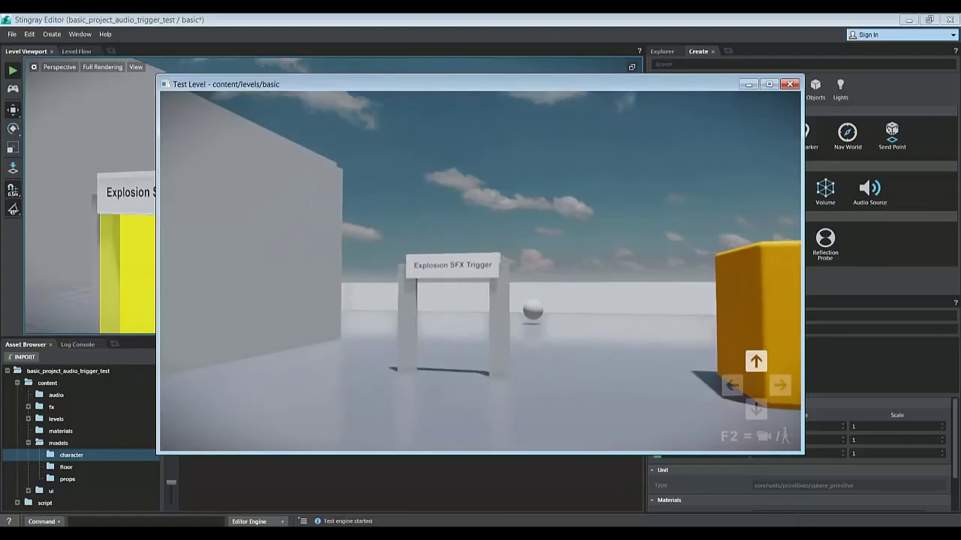
key(Left)
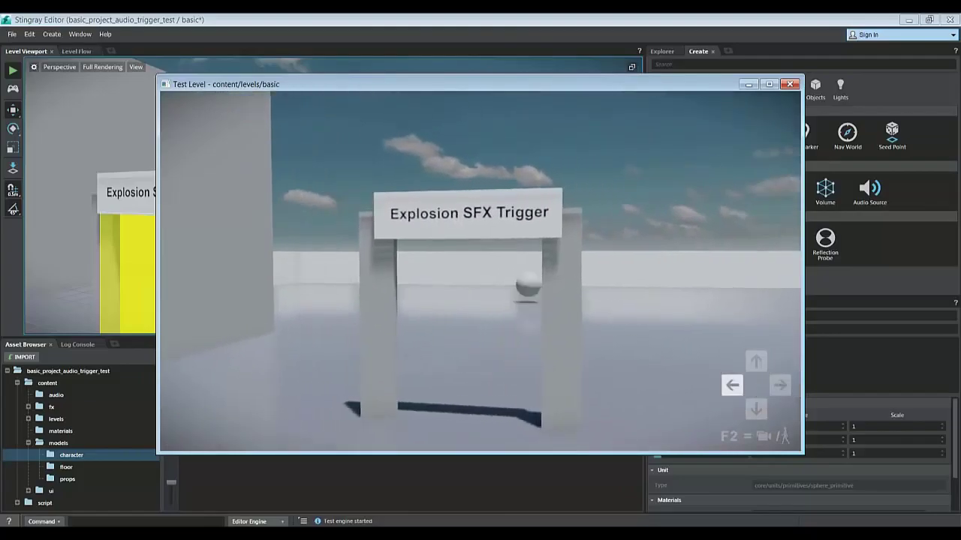
key(Up)
key(Up)
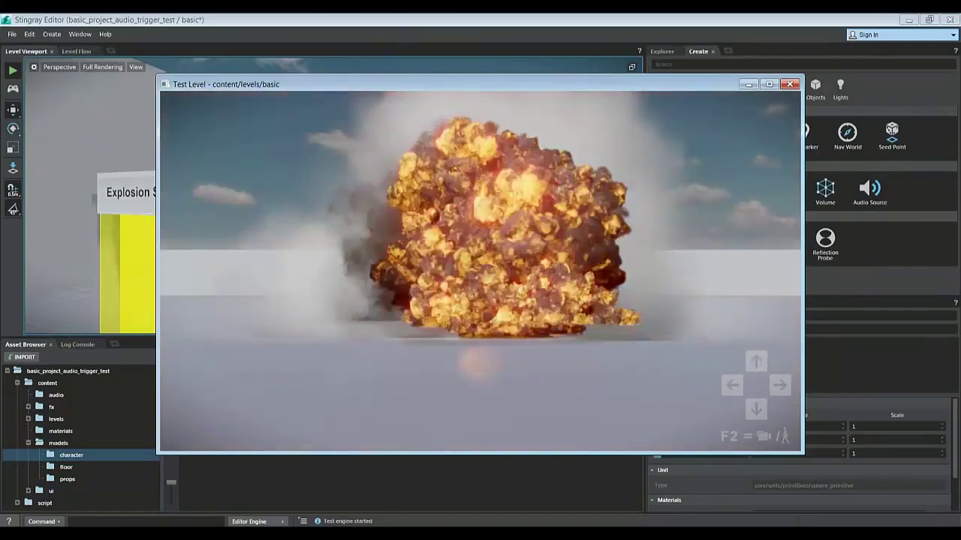
Turn around beyond the doorway, check the area around the sphere, and return to the front of the Explosion SFX Trigger doorway
key(Left)
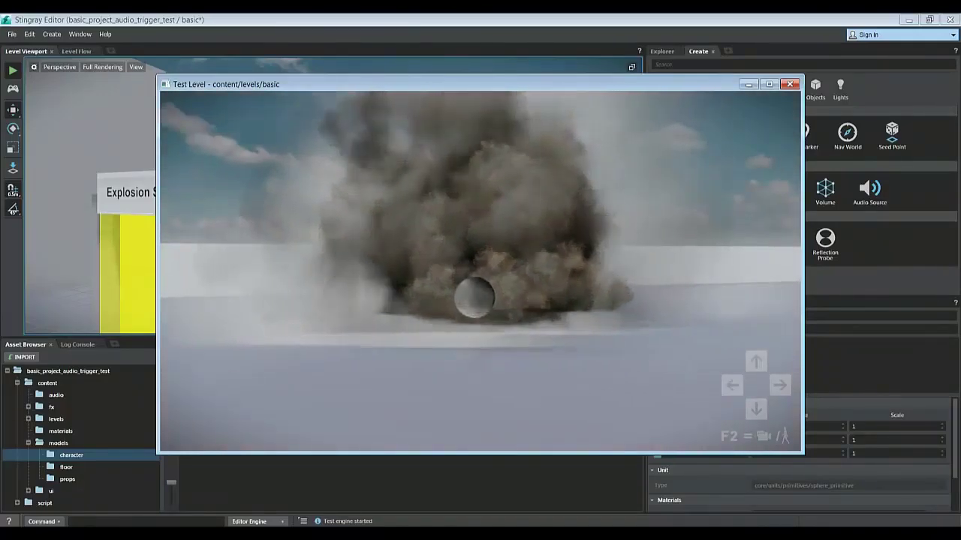
key(Right)
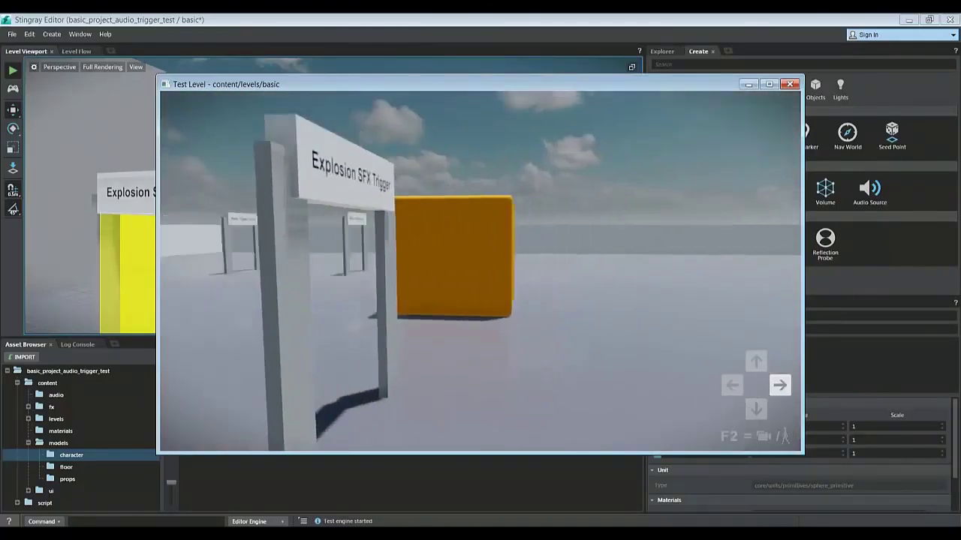
key(Up)
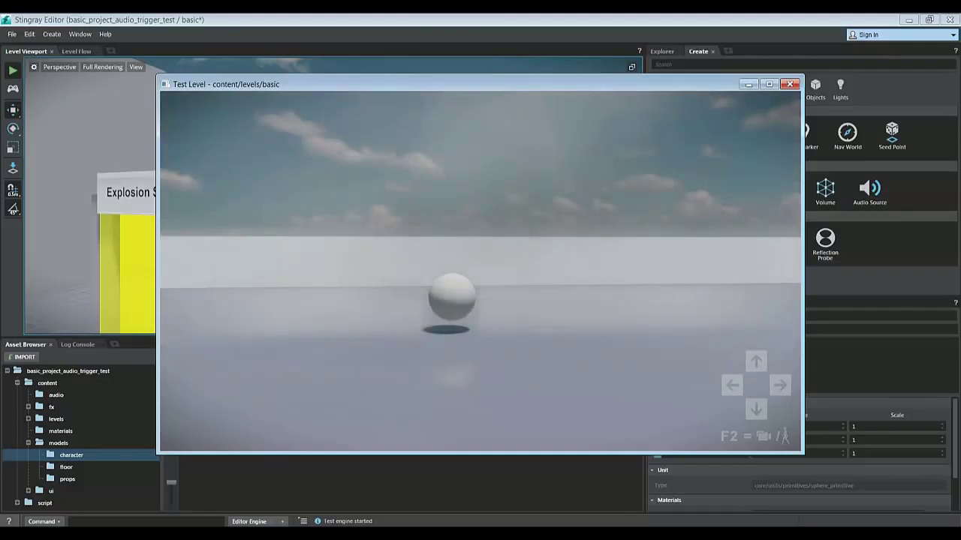
key(Right)
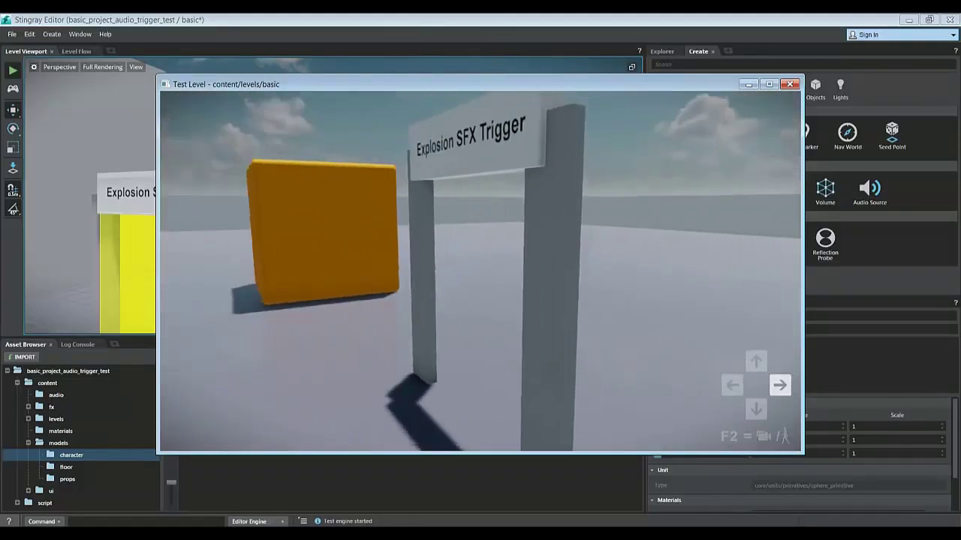
key(Down)
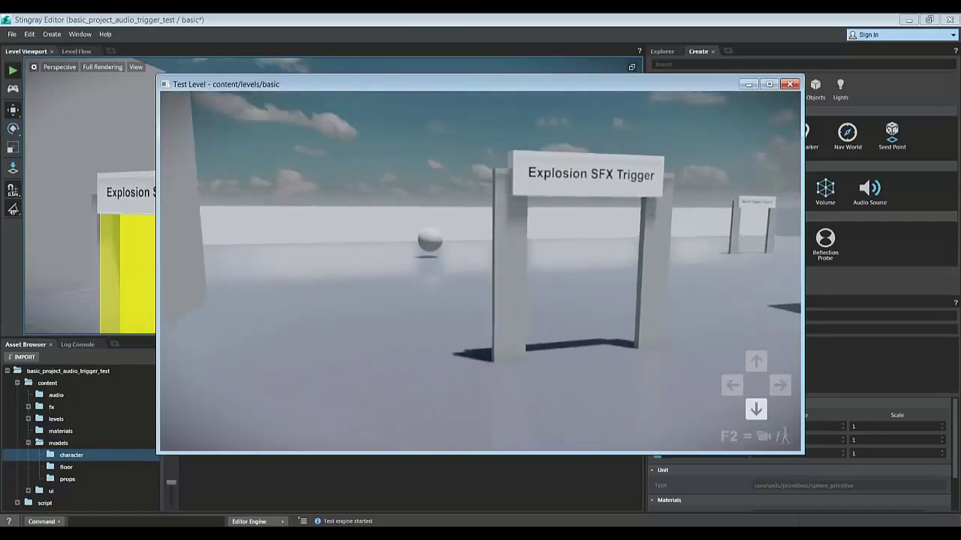
key(Left)
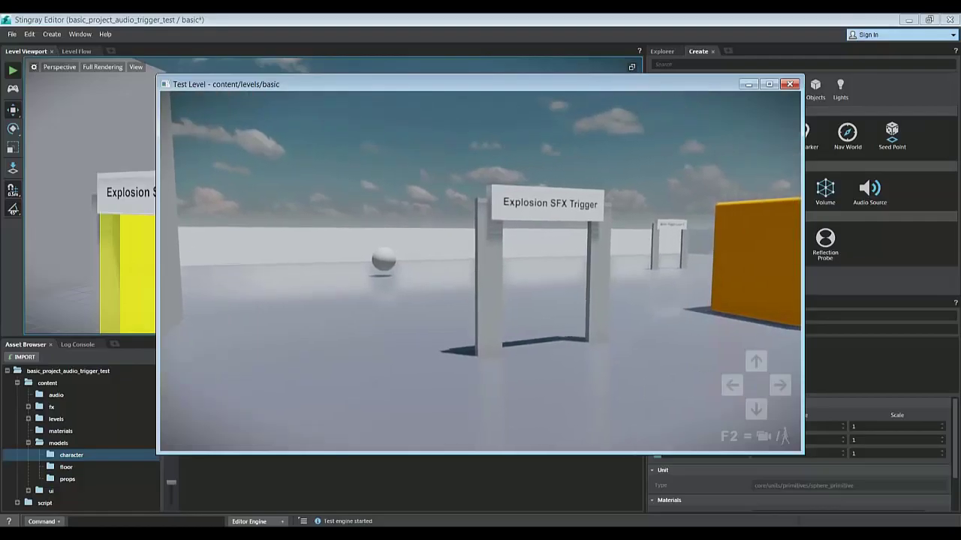
key(d)
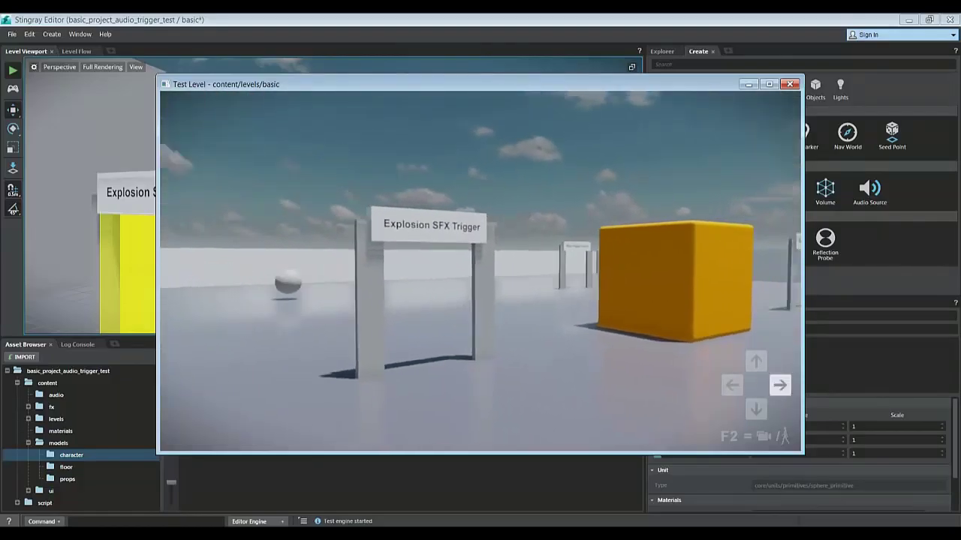
key(a)
key(Up)
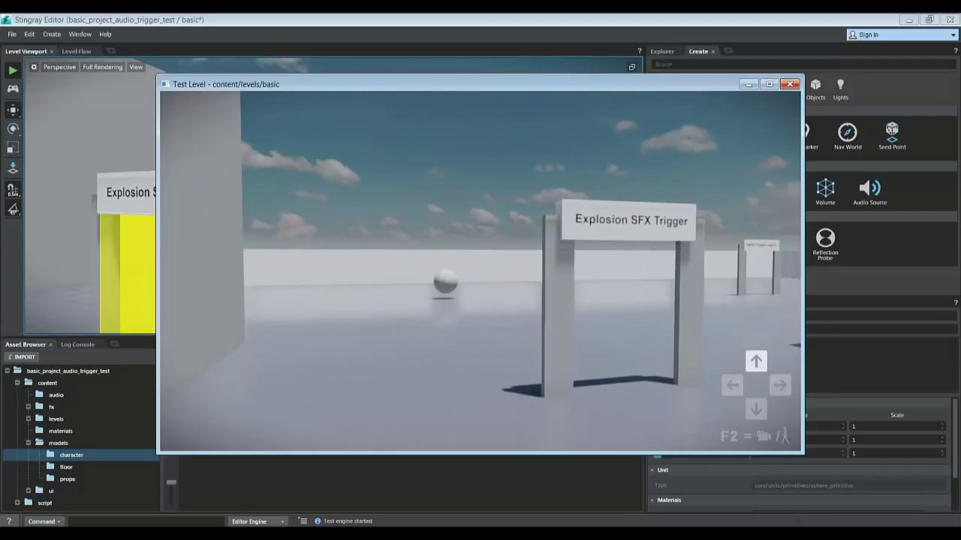
key(Up)
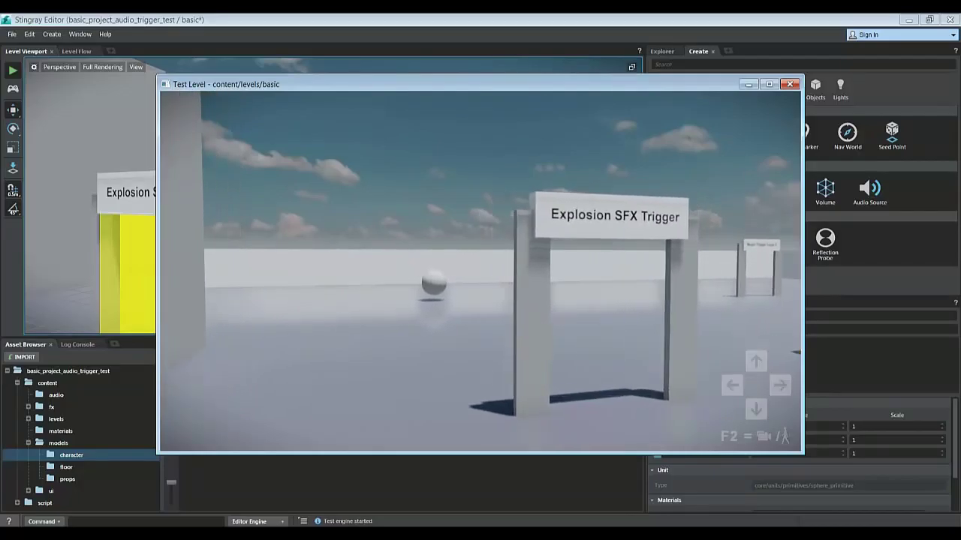
key(Right)
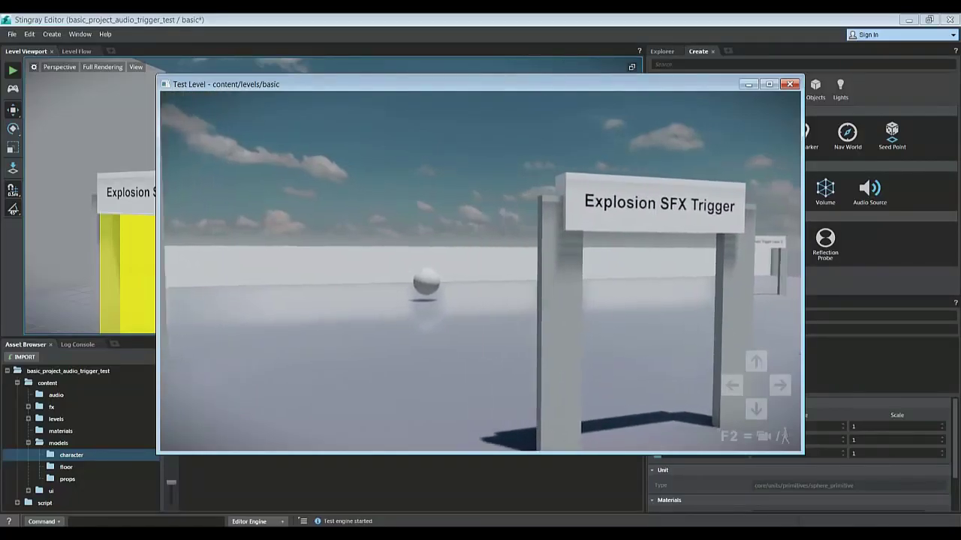
key(Down)
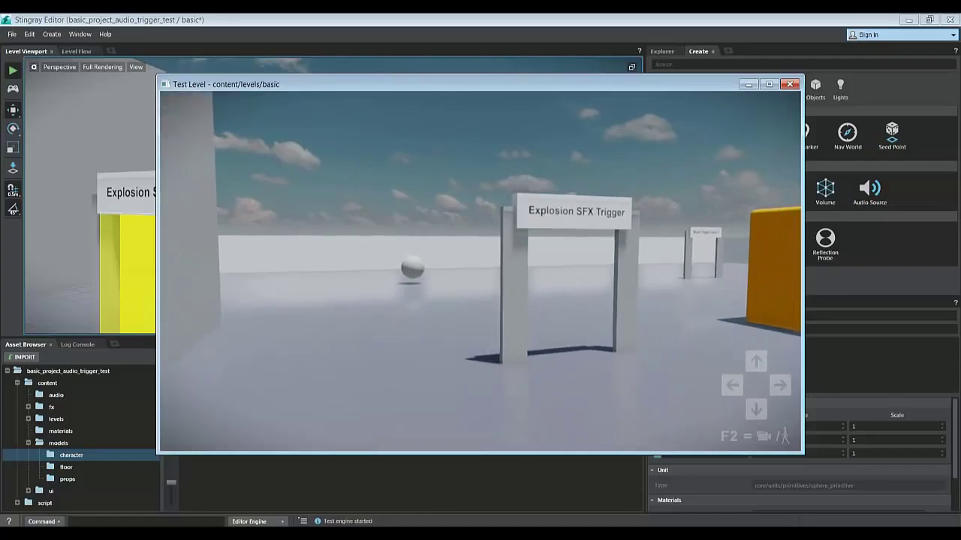
key(Right)
key(Up)
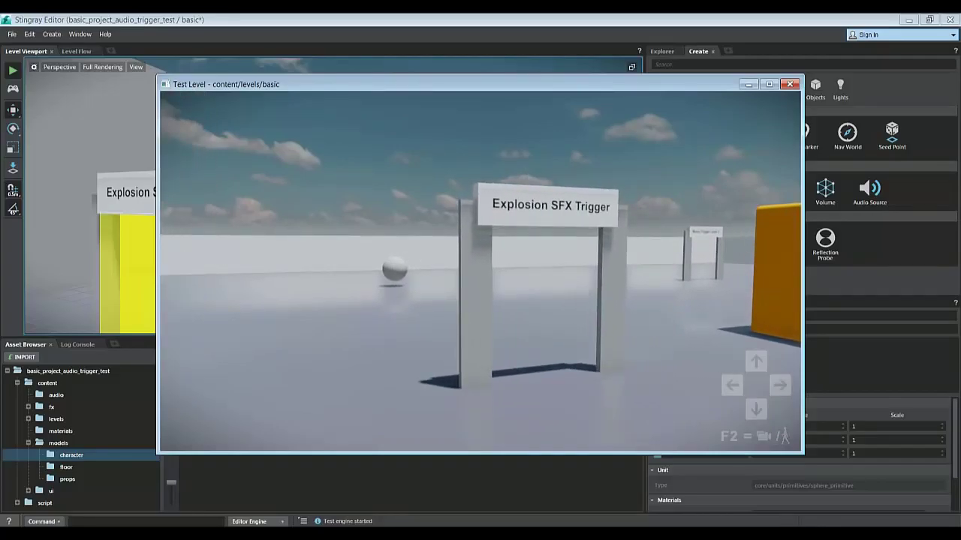
key(Left)
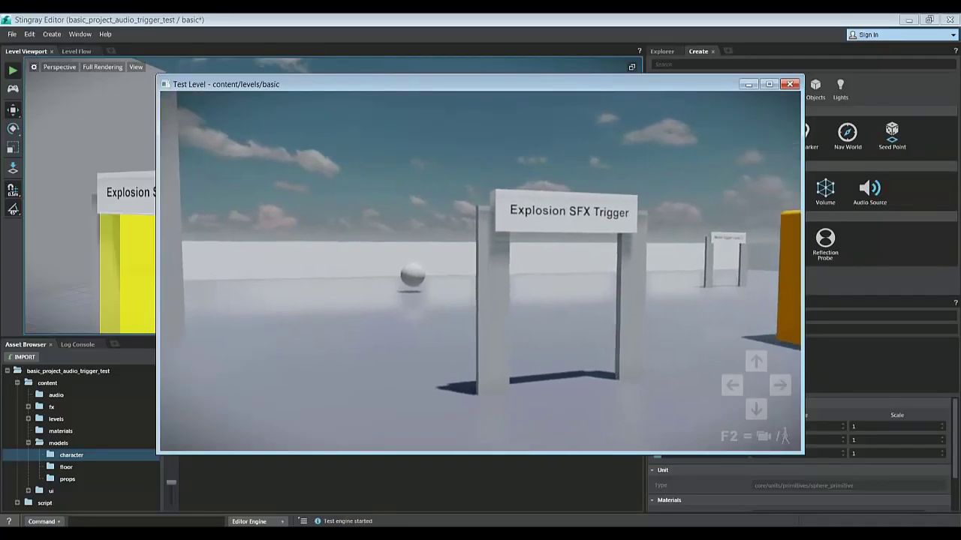
key(Up)
key(Down)
key(Right)
key(Left)
key(Down)
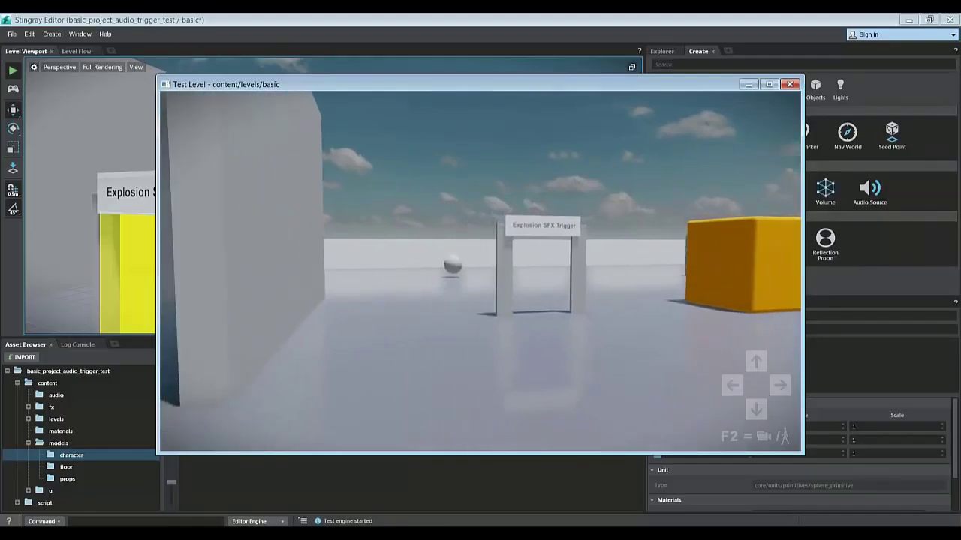